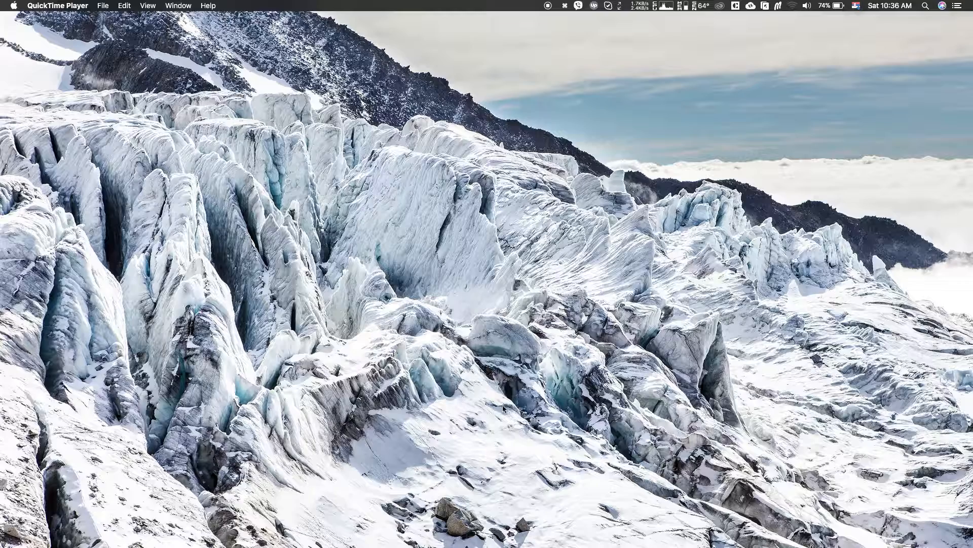
Switch to Sketch and look over the Monthly expenses bar chart in the carapp design
mouse_move(688, 527)
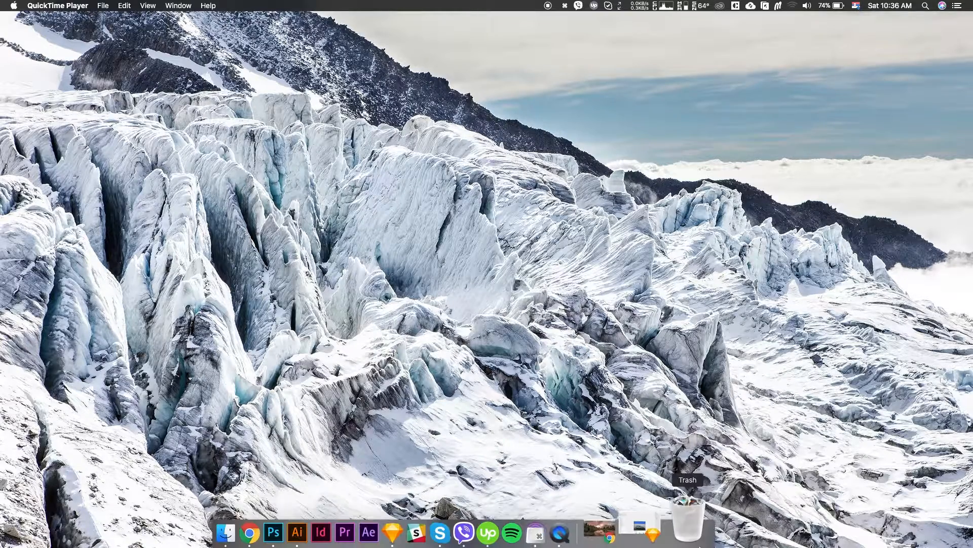
click(639, 530)
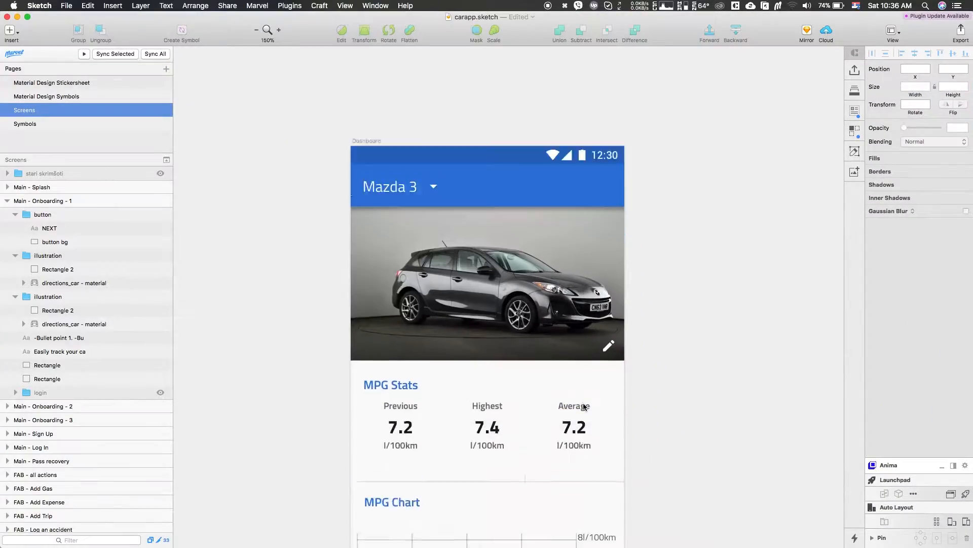
scroll(583, 405, down, 10)
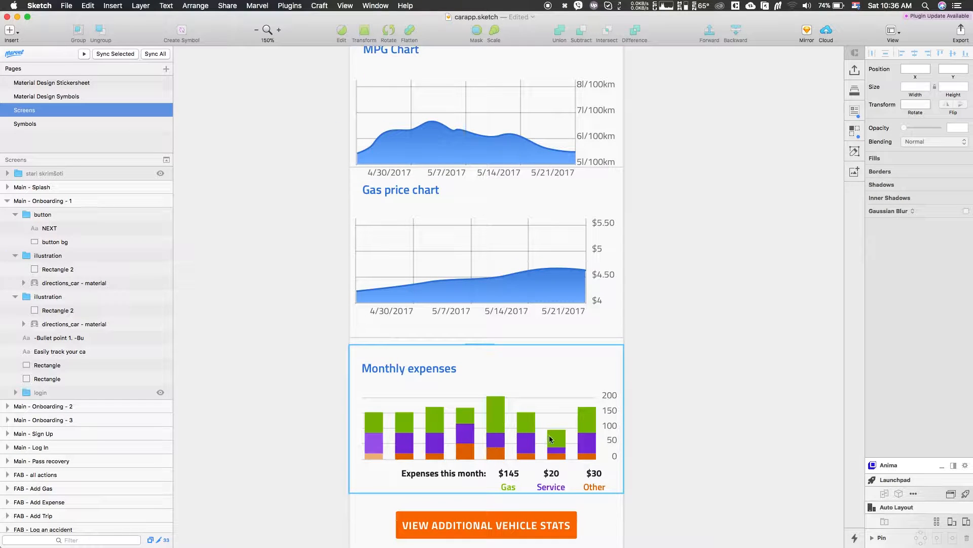
scroll(492, 502, up, 3)
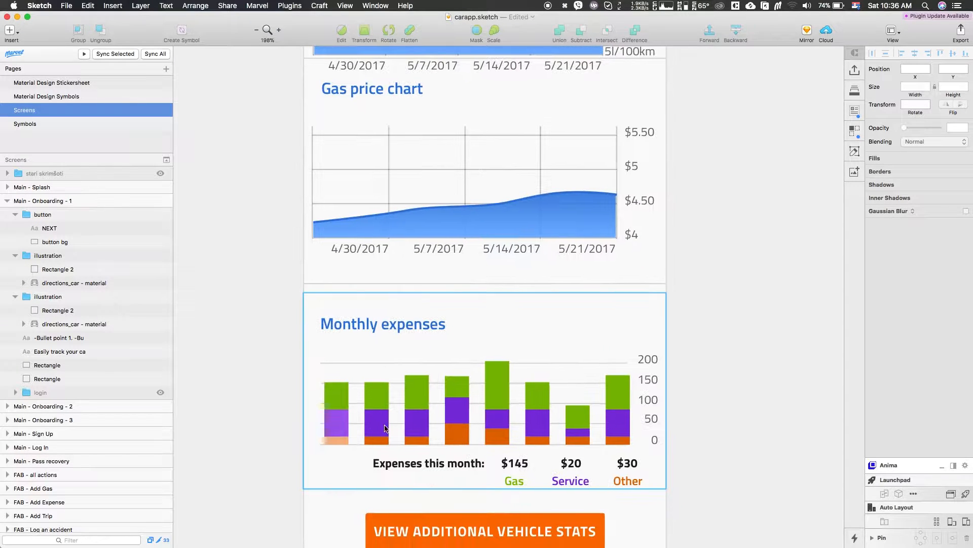
scroll(516, 424, right, 1)
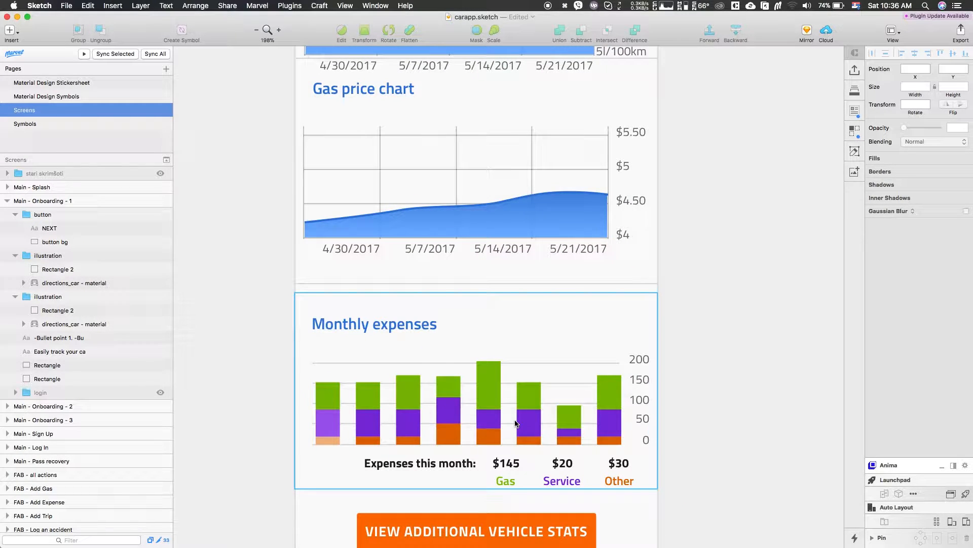
click(542, 393)
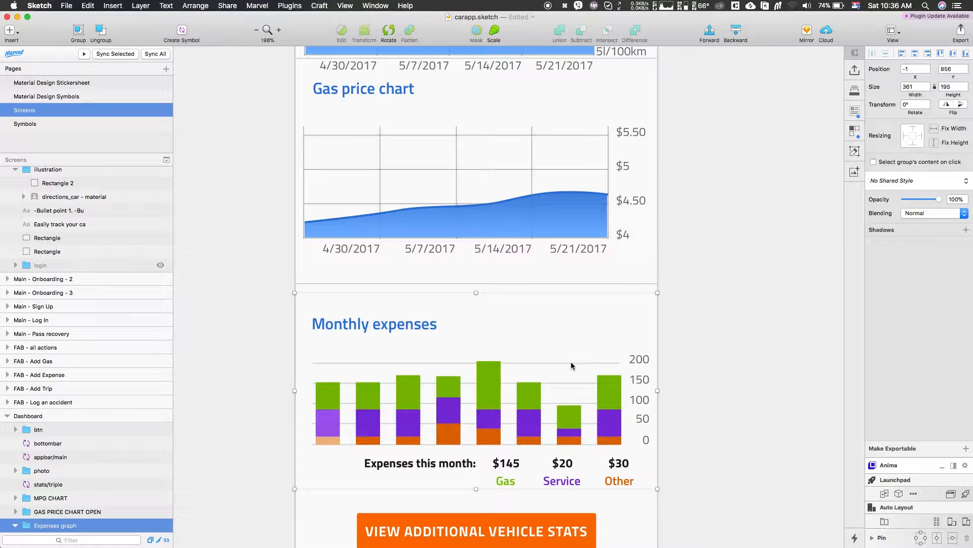
scroll(571, 365, right, 5)
scroll(571, 366, down, 3)
scroll(571, 365, right, 5)
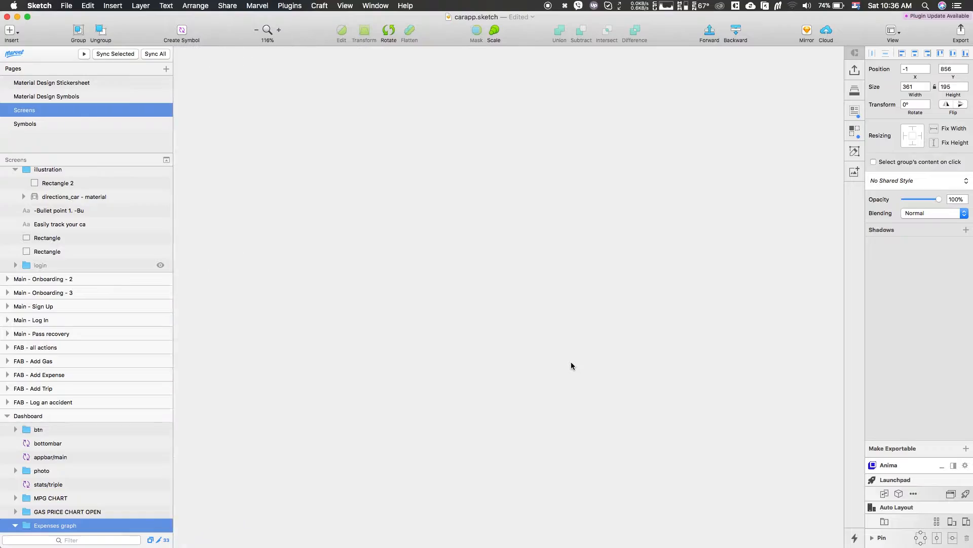
Switch to Chrome and search Google for "random size sketch"
key(ctrl+Up)
click(657, 535)
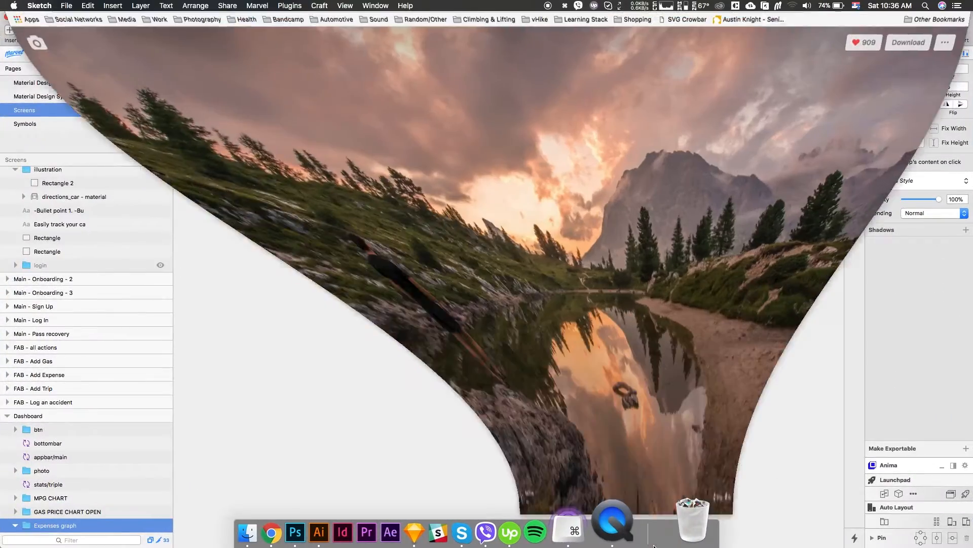
text(random )
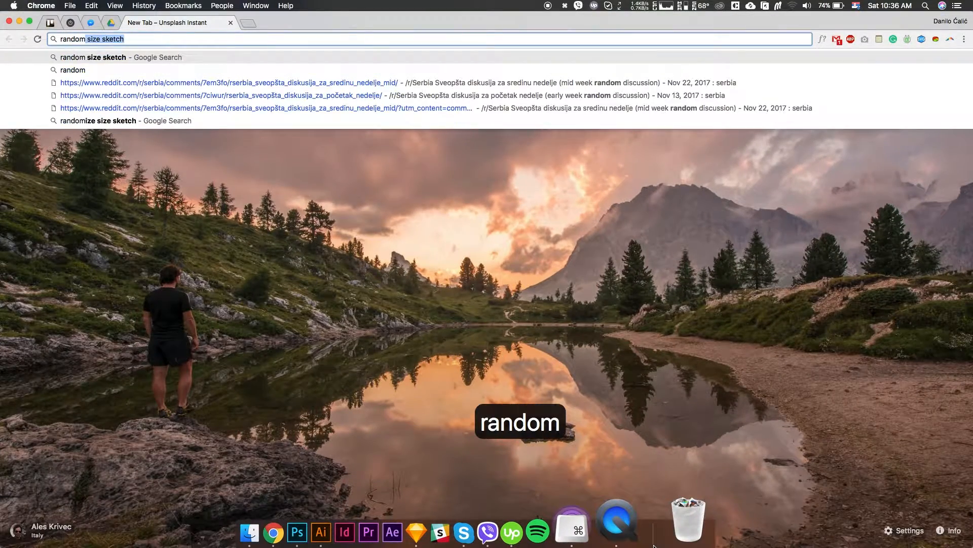
text(size sket)
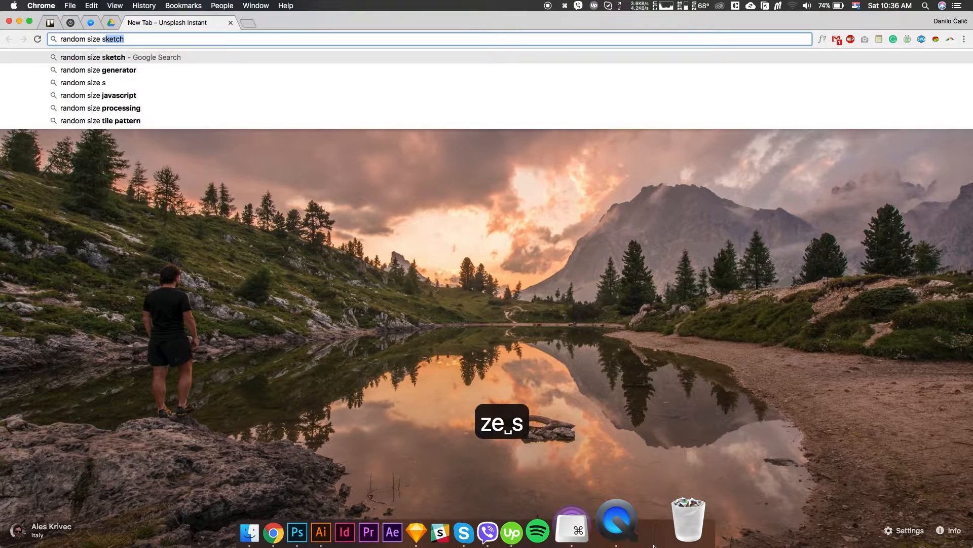
text(ch)
key(Return)
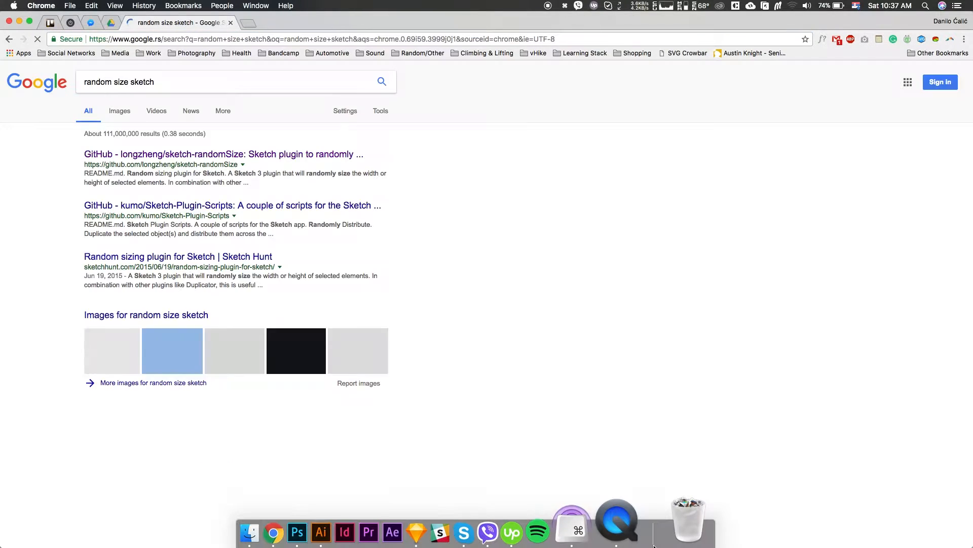
Open the longzheng/sketch-randomSize GitHub repository and download it as a ZIP archive
click(325, 155)
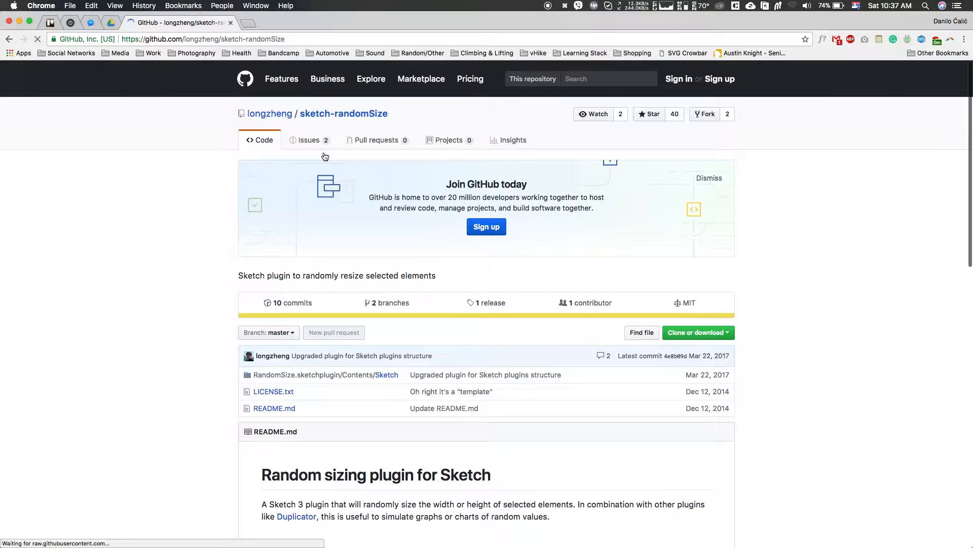
click(694, 332)
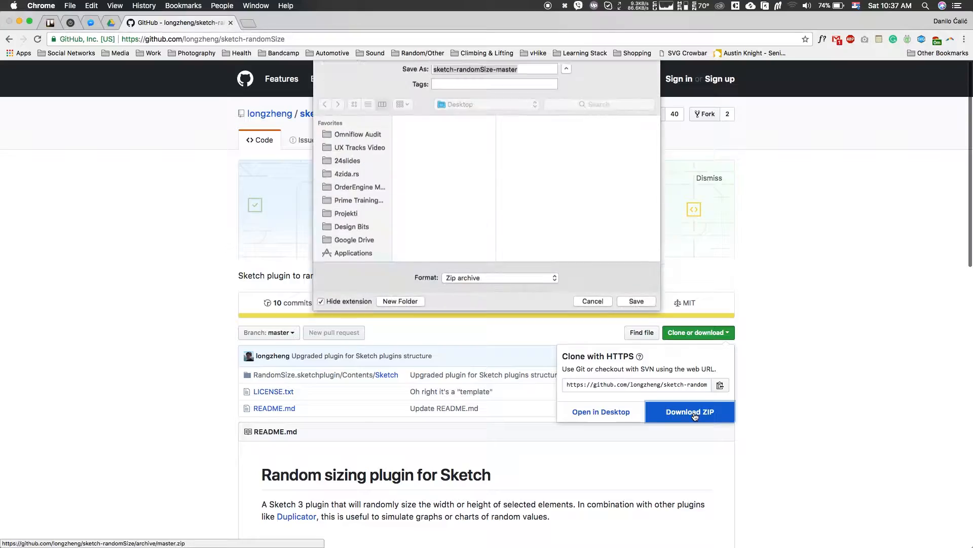
click(647, 306)
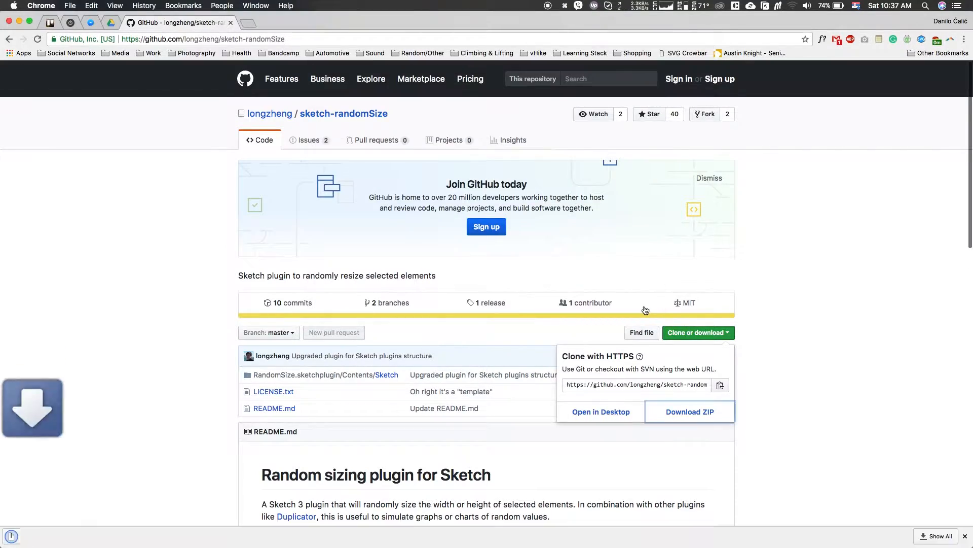
Unpack the downloaded sketch-randomSize-master archive and install RandomSize.sketchplugin, replacing the existing Random size plugin
key(F11)
double_click(931, 33)
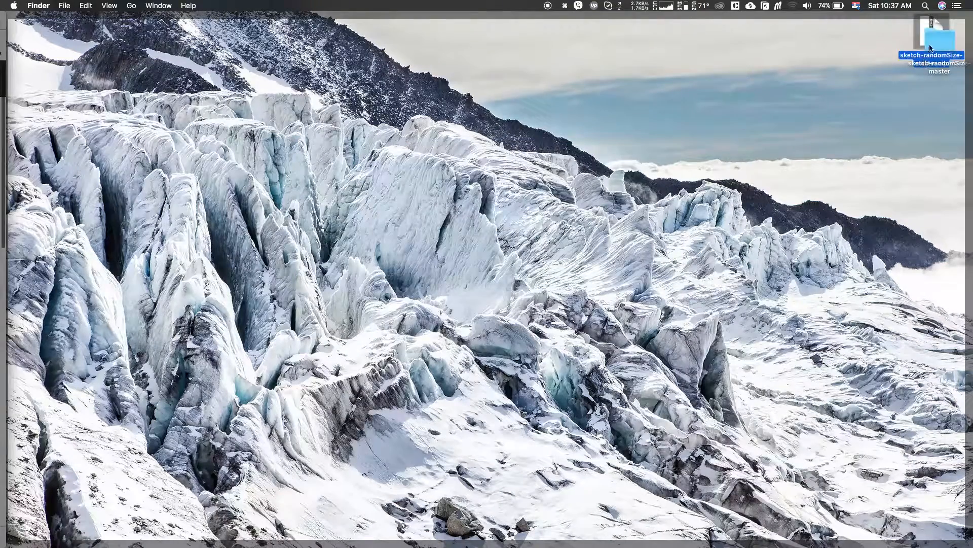
click(856, 41)
double_click(856, 40)
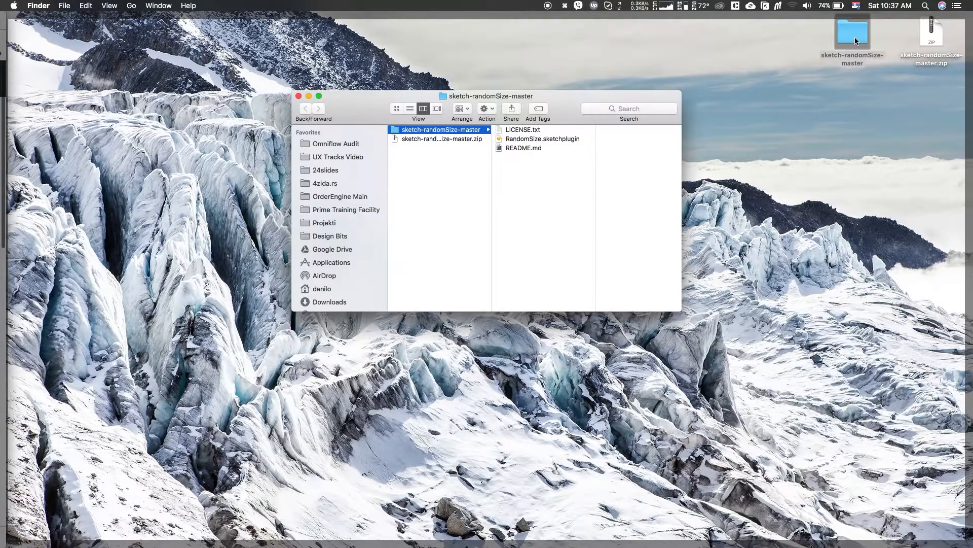
double_click(556, 140)
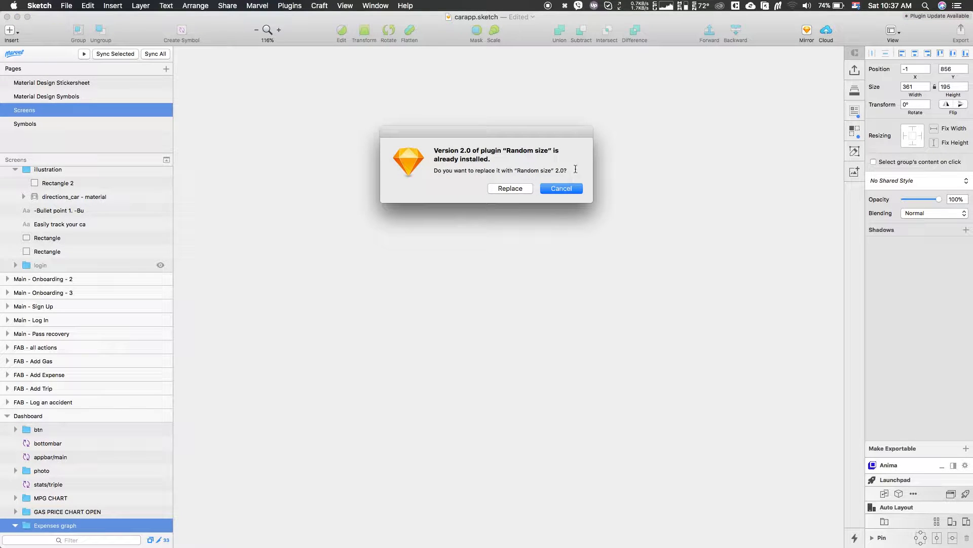
click(506, 188)
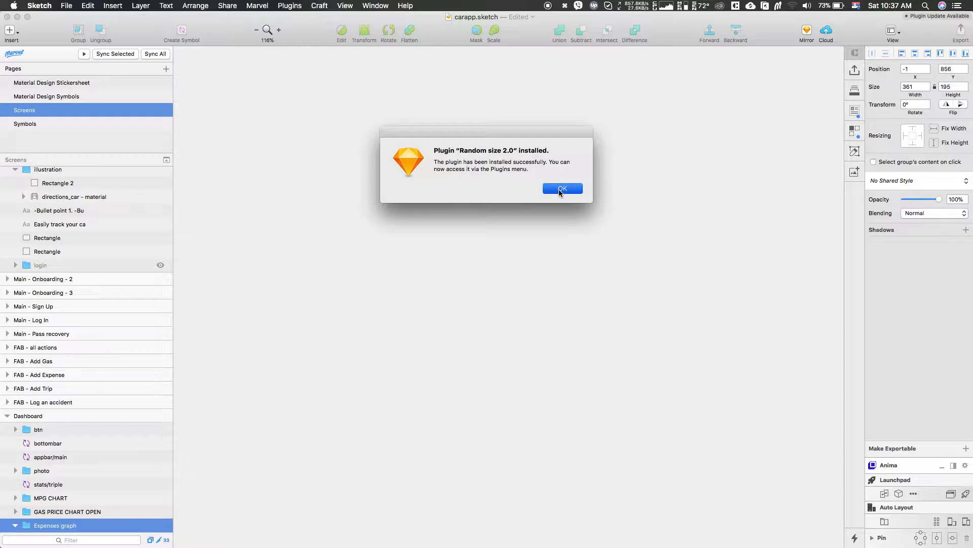
click(559, 190)
Draw a rectangle on the canvas and set its size to 24 wide by 40 high
key(r)
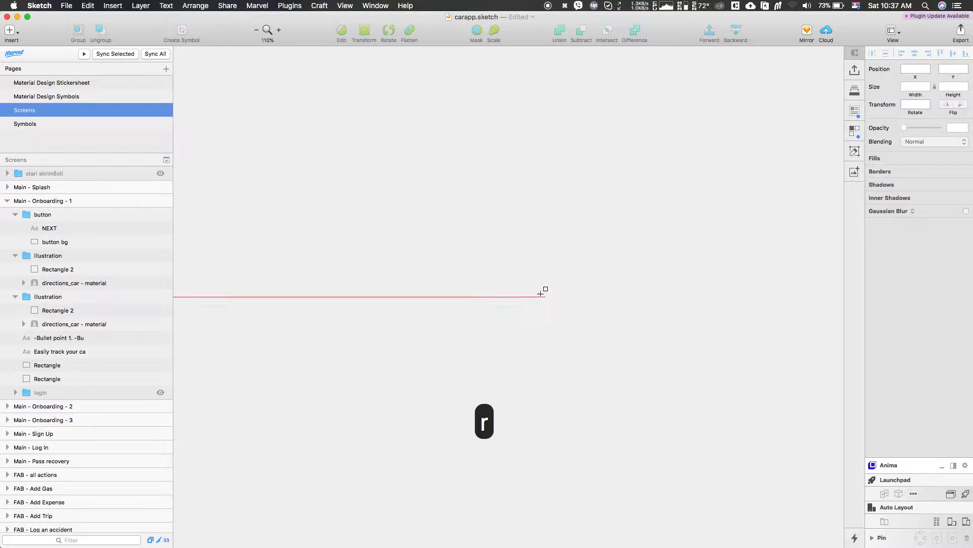
drag(439, 184, 500, 265)
click(915, 87)
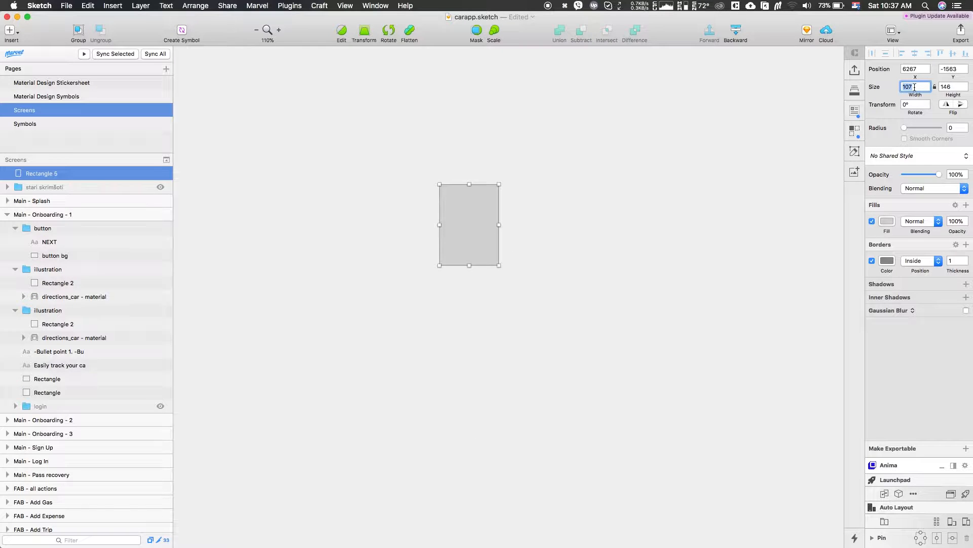
text(24)
key(Tab)
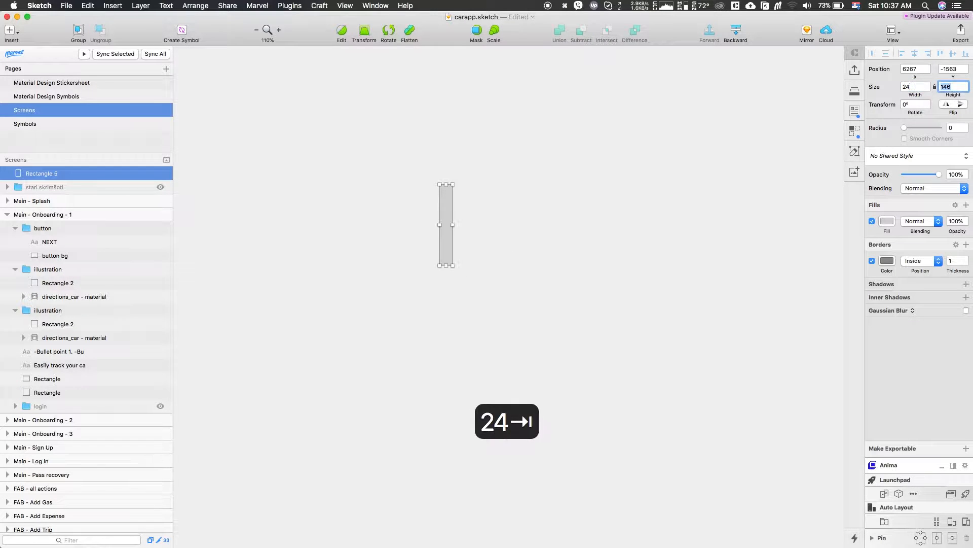
text(40)
key(Return)
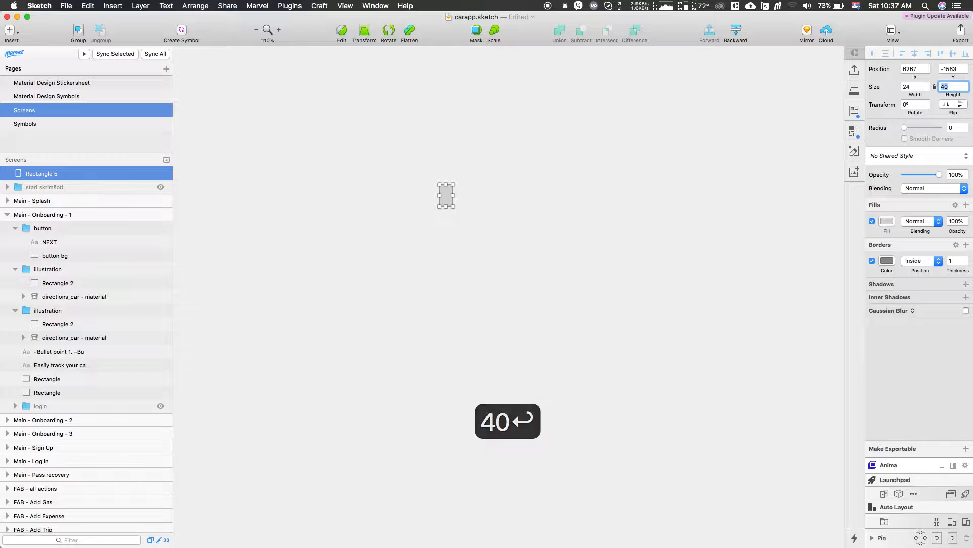
Duplicate the rectangle with equal spacing into a horizontal row of eight bars
click(652, 166)
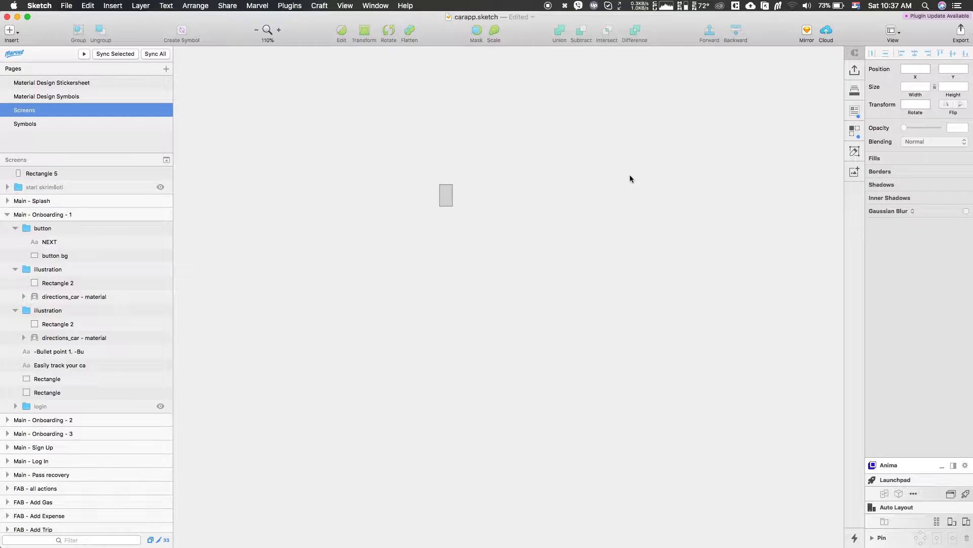
scroll(441, 196, up, 5)
scroll(442, 196, up, 1)
scroll(441, 196, right, 3)
drag(360, 217, 448, 241)
mouse_move(347, 229)
key(alt+Left)
key(alt+Left)
key(alt+Left)
key(alt+Left)
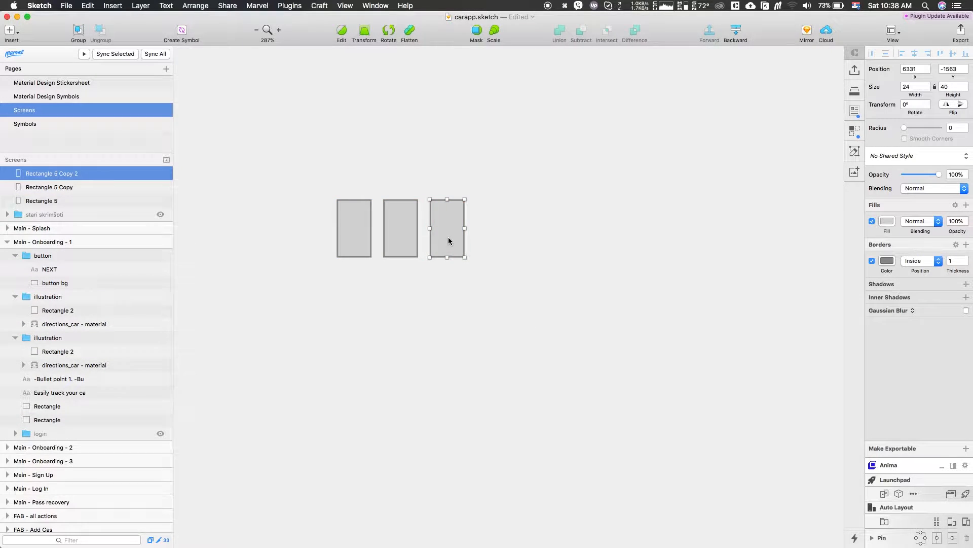
key(super+d)
key(super+d)
key(super+d)
key(super+d)
key(super+d)
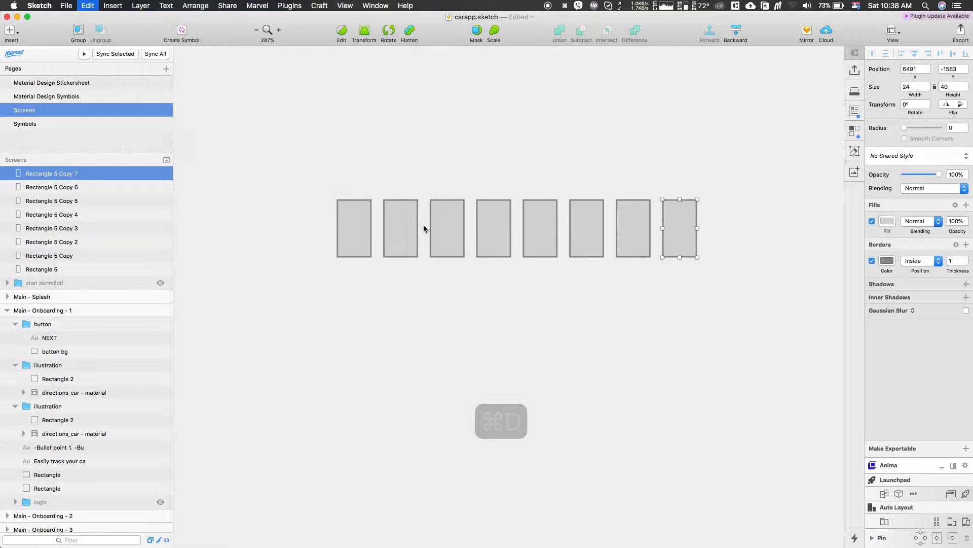
Select all eight bars and run the Random size plugin's Randomly size command on their Height
scroll(528, 208, down, 3)
scroll(456, 198, right, 1)
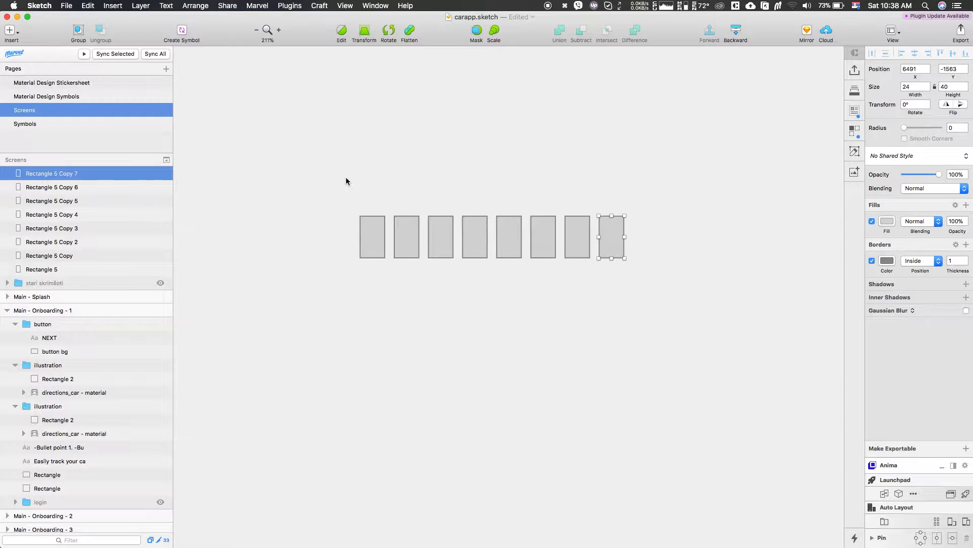
drag(346, 181, 658, 302)
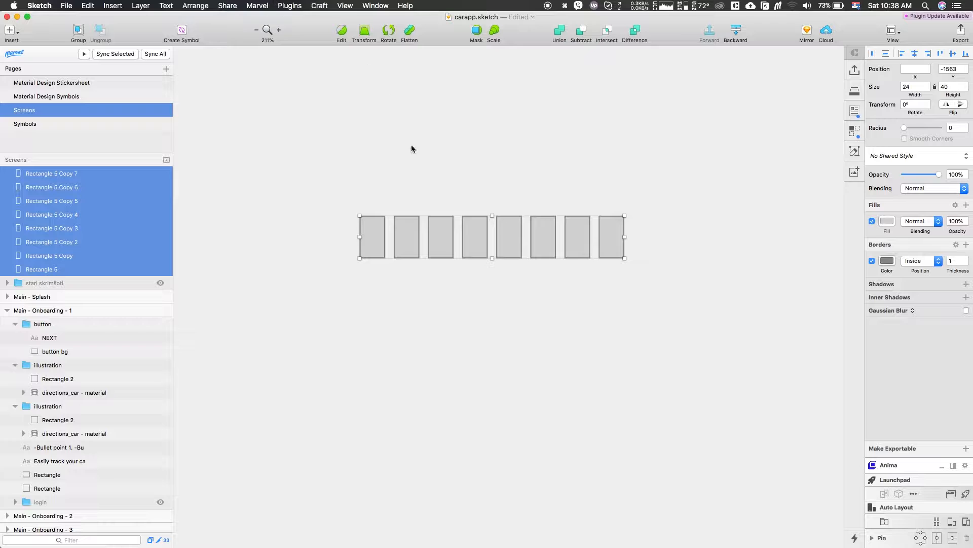
click(295, 4)
mouse_move(319, 76)
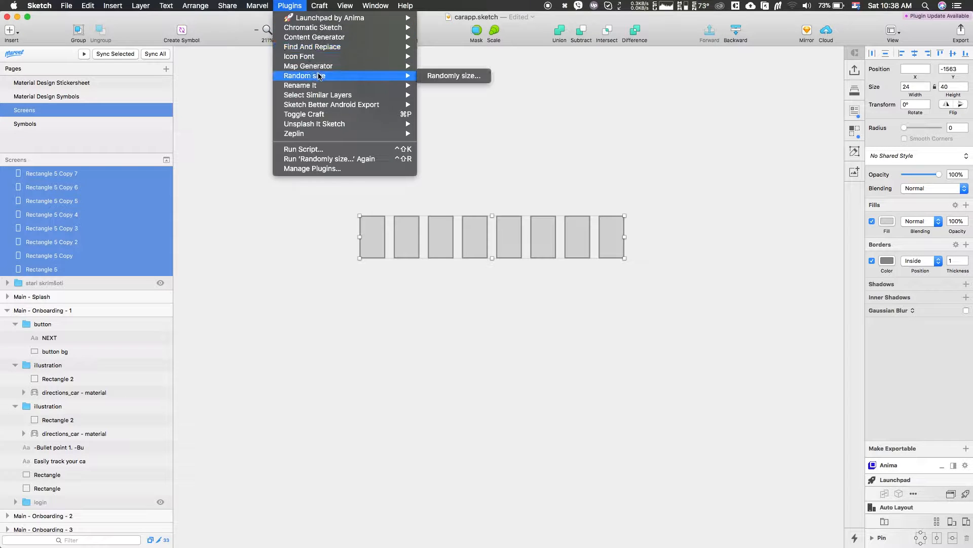
click(461, 76)
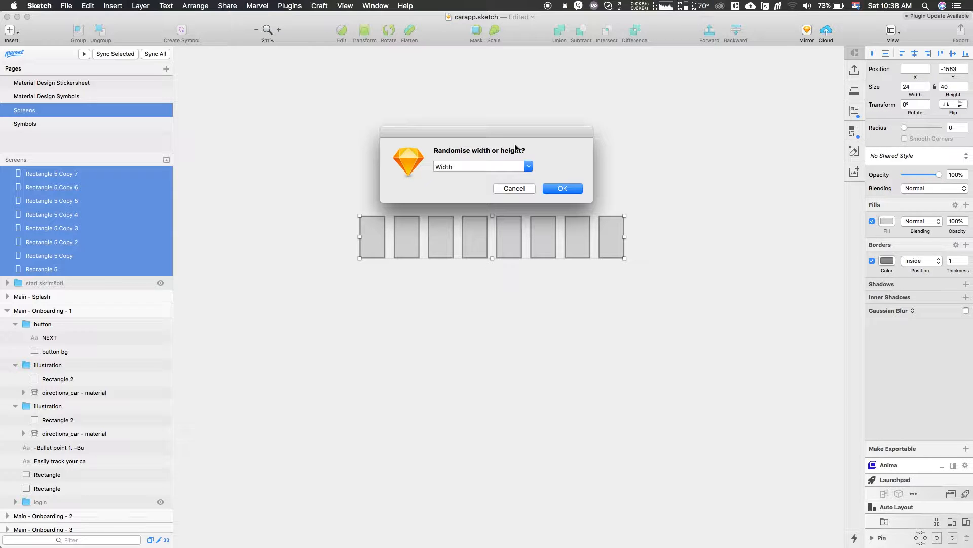
click(529, 166)
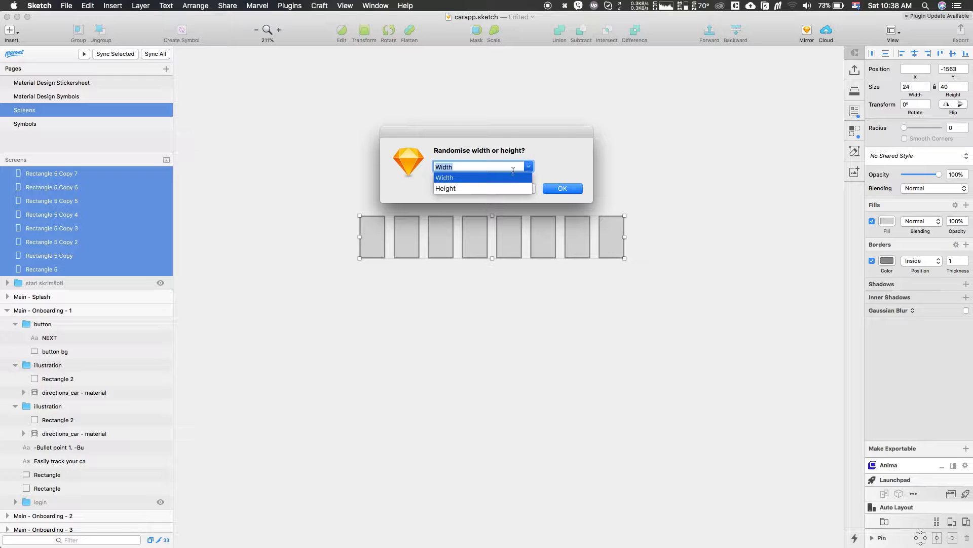
click(484, 188)
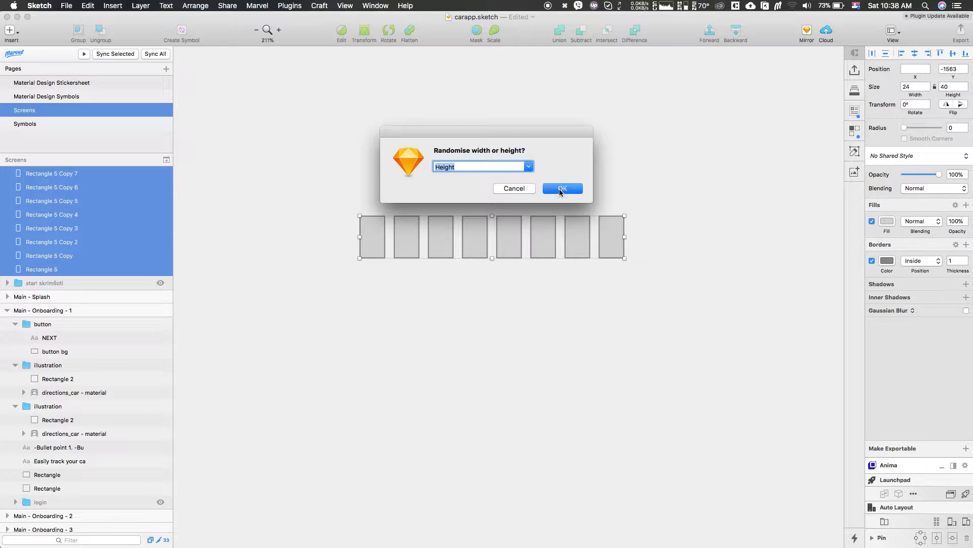
click(560, 190)
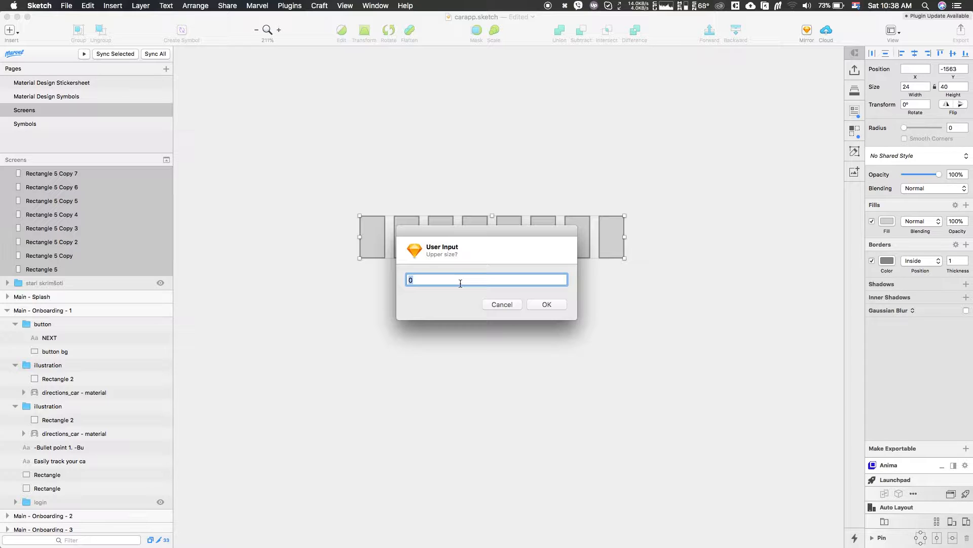
Enter 80 as the upper size and 2 as the lower size for the random heights
text(80)
click(543, 304)
text(2)
click(547, 305)
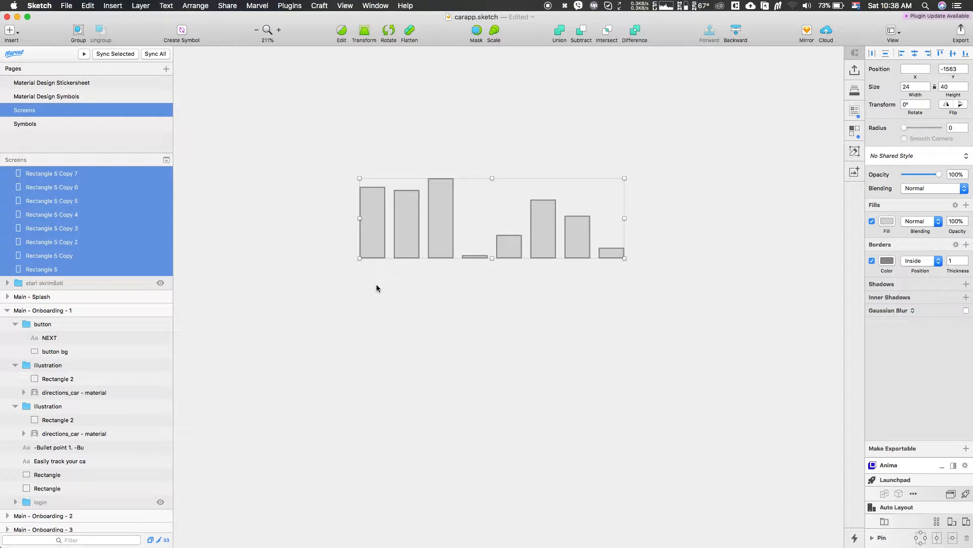
Turn off the border on all the bars and select the third bar
click(873, 262)
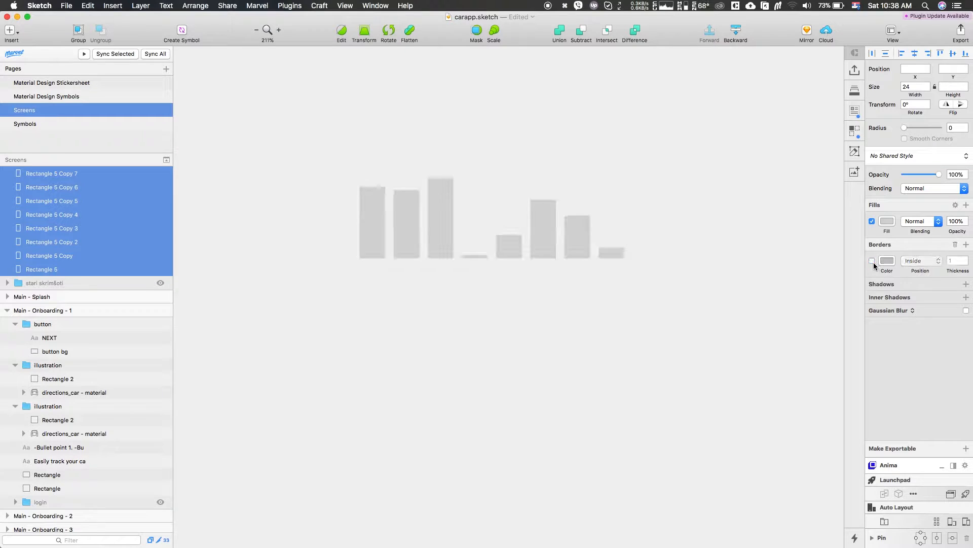
click(694, 283)
click(441, 223)
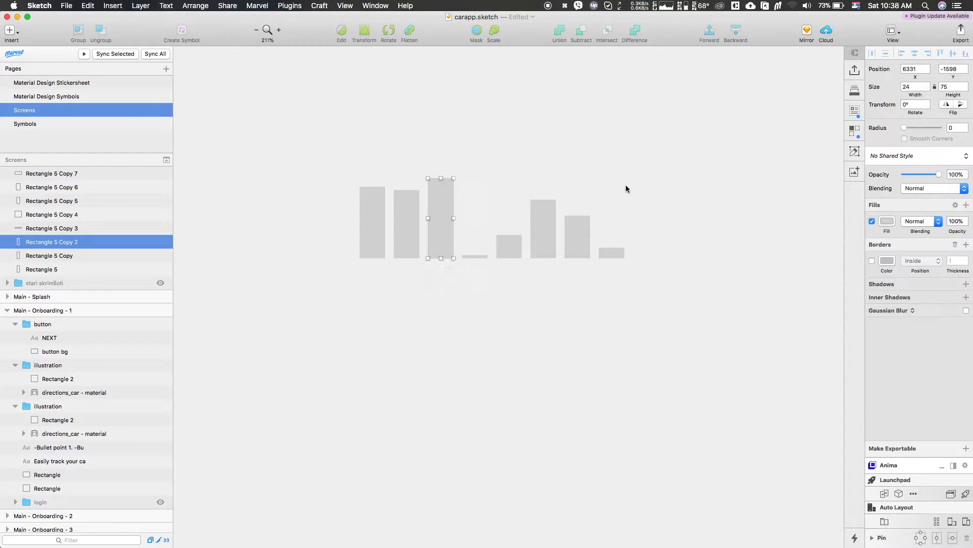
Fill the third bar red and the fourth, shortest bar light blue
click(887, 221)
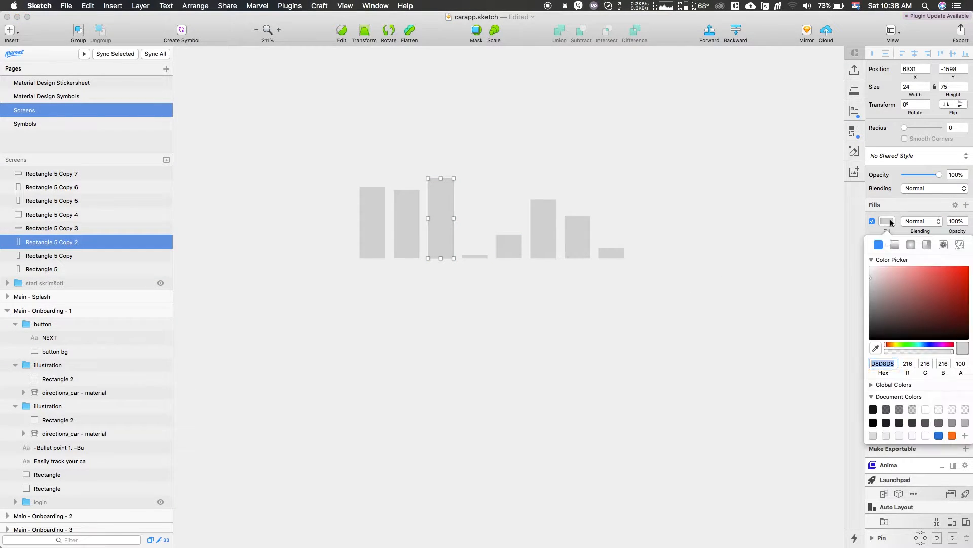
click(931, 274)
click(475, 256)
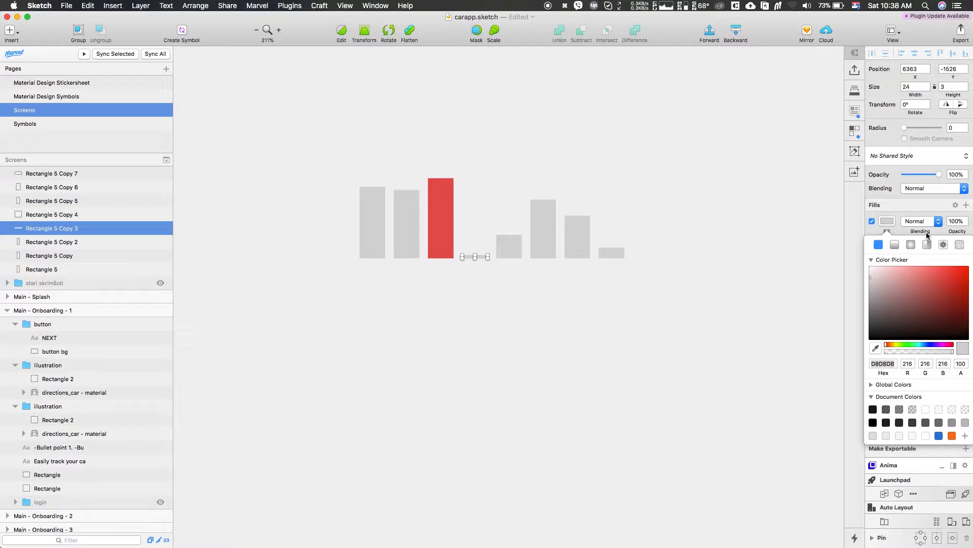
drag(910, 346, 920, 344)
click(951, 300)
drag(951, 300, 949, 296)
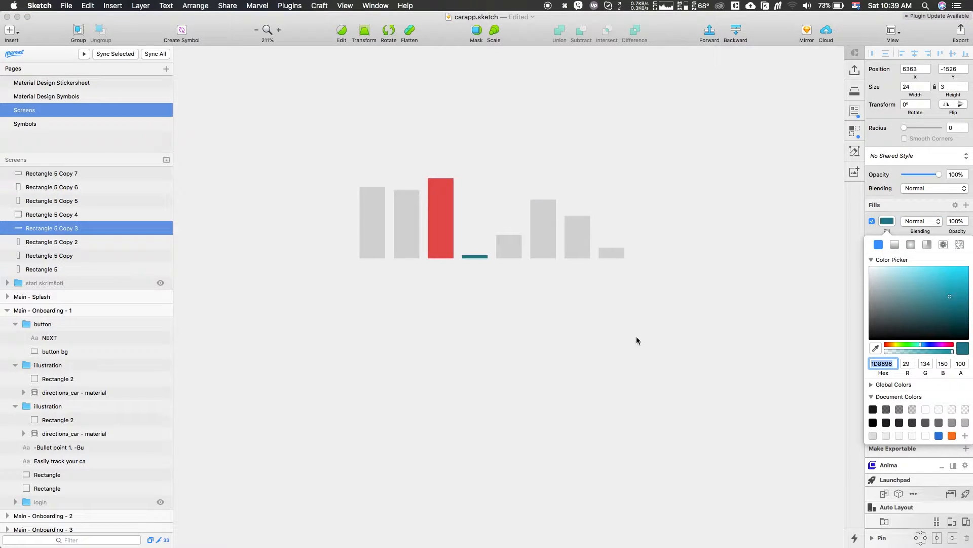
click(934, 272)
click(677, 382)
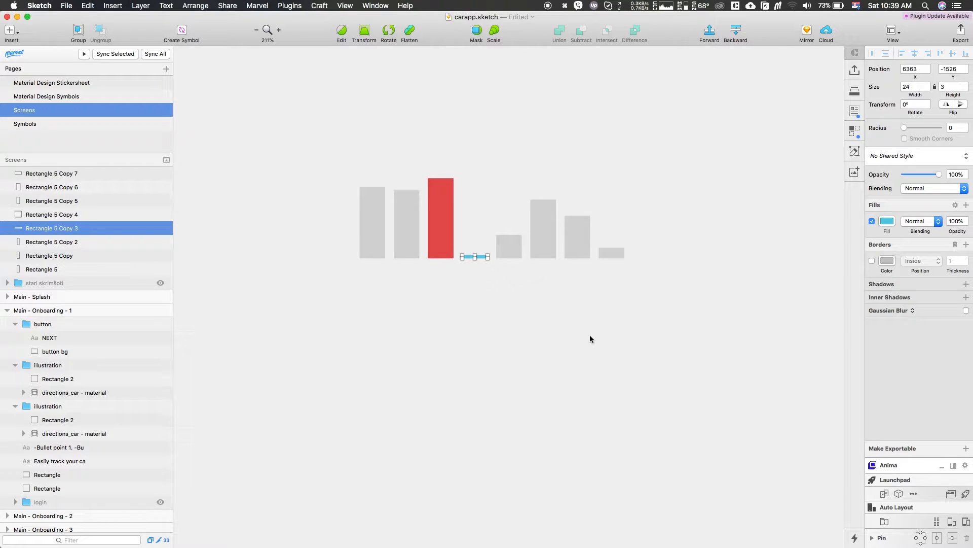
Switch to the browser and search Google Images for Foursquare onboarding, opening a Foursquare onboarding screenshot
key(ctrl+Up)
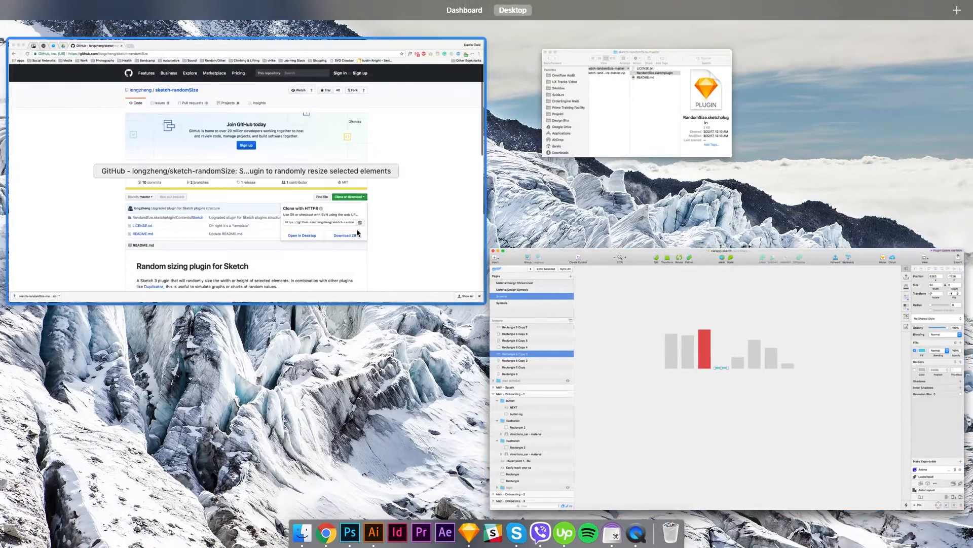
click(355, 229)
click(253, 24)
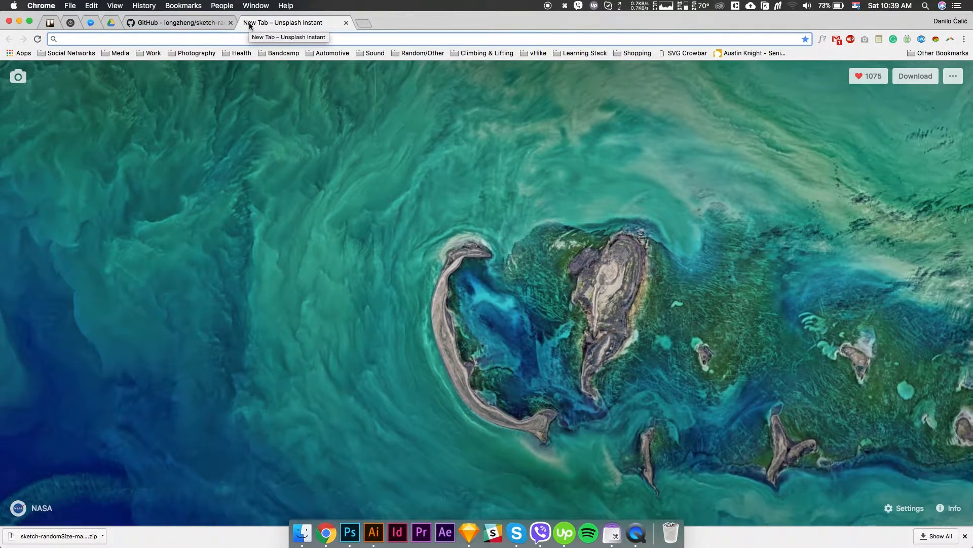
text(fu)
key(BackSpace)
text(oue)
key(BackSpace)
key(BackSpace)
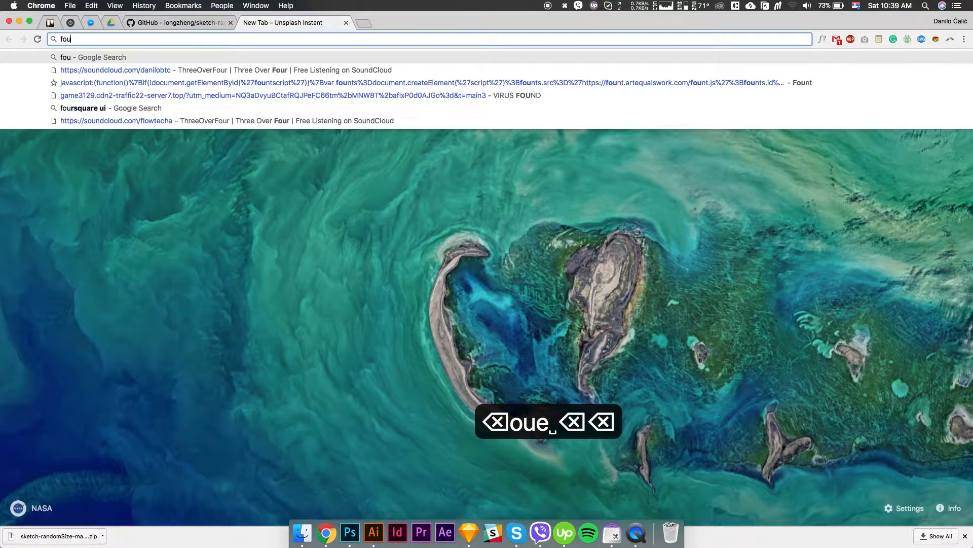
text(r sqate)
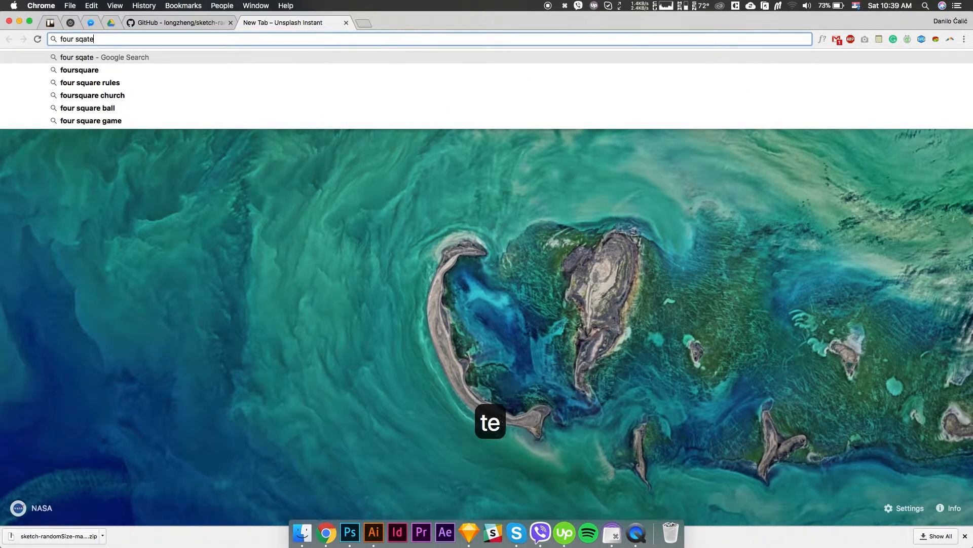
key(BackSpace)
key(BackSpace)
text(re onborading)
key(Return)
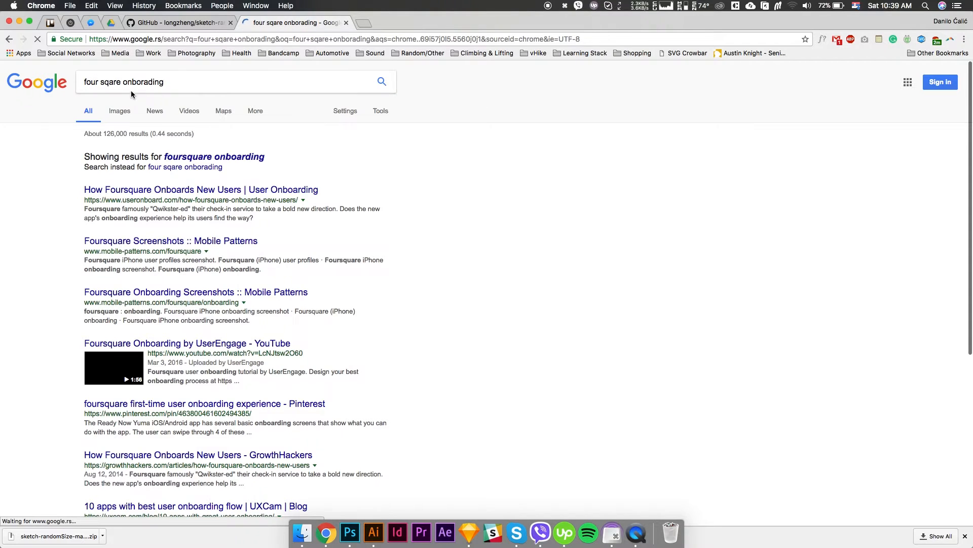
click(122, 113)
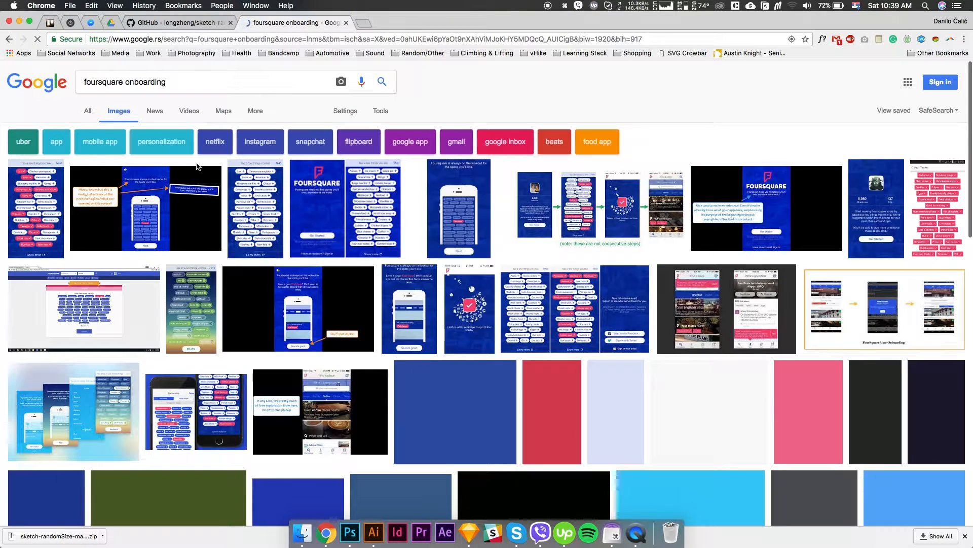
click(264, 215)
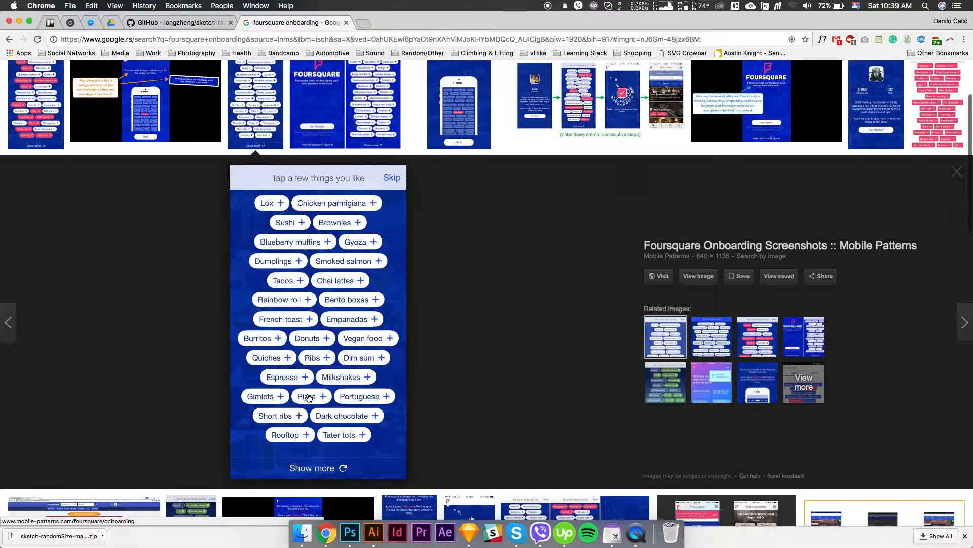
Return to Sketch and draw a new rectangle below the chart, sized 40 by 24
key(ctrl+Up)
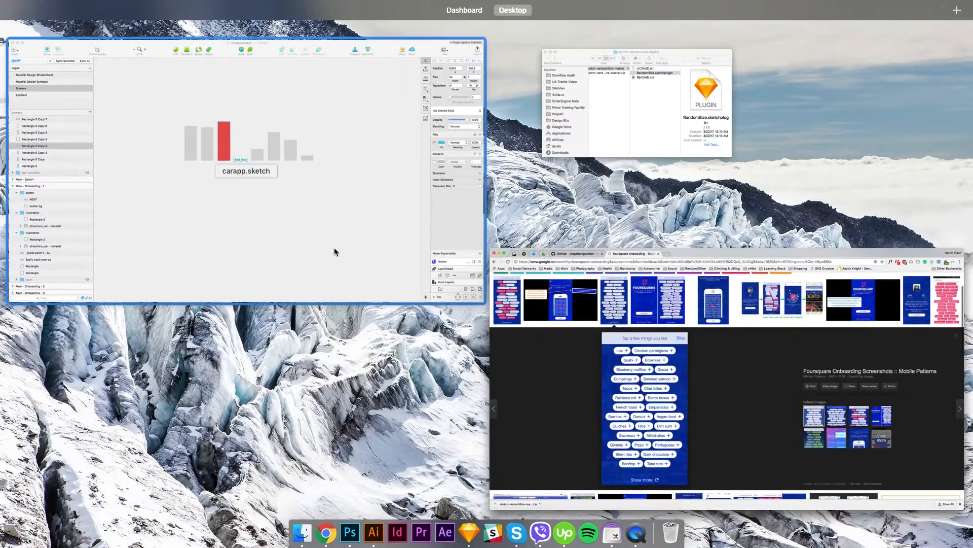
click(333, 248)
click(447, 318)
scroll(447, 386, down, 5)
key(r)
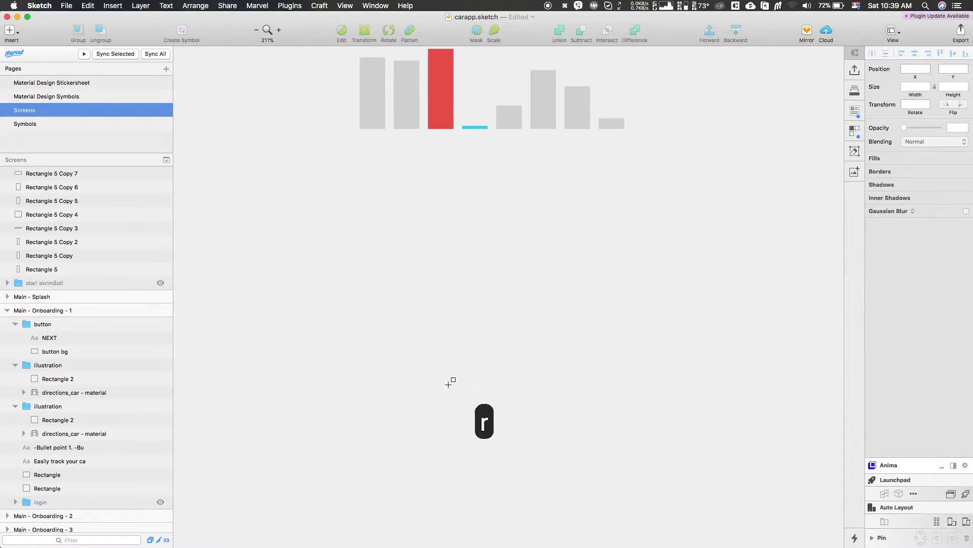
drag(378, 308, 458, 325)
click(921, 85)
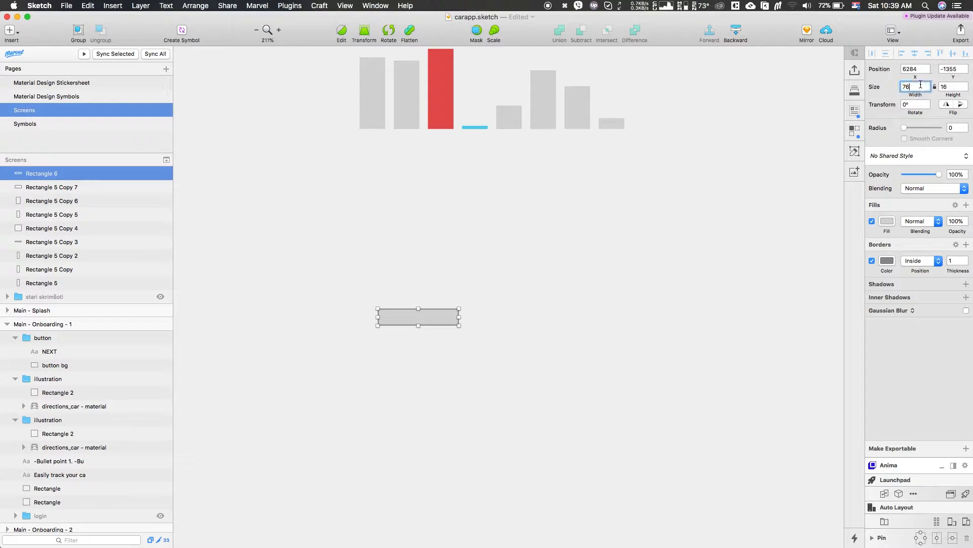
text(40)
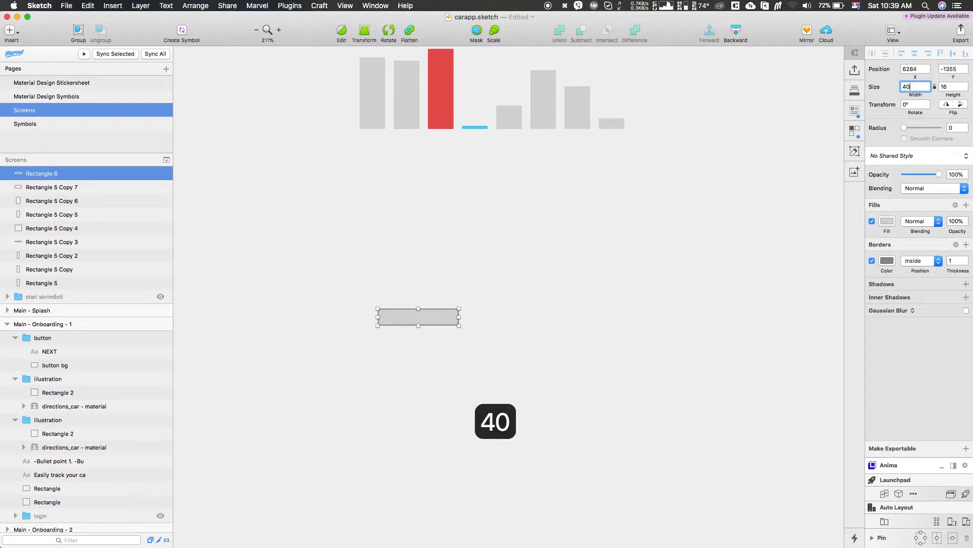
key(Tab)
text(24)
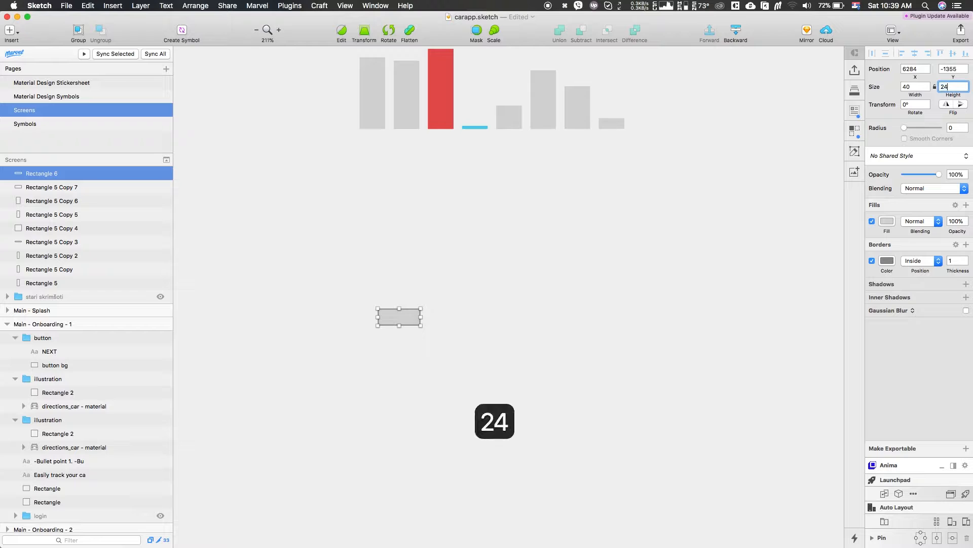
key(Return)
text(v)
key(Return)
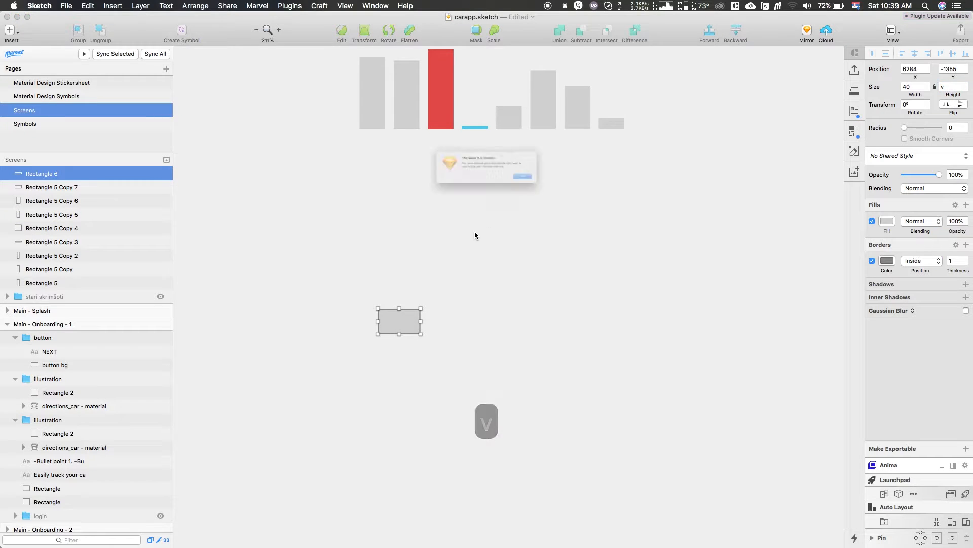
click(566, 188)
Duplicate the new rectangle with equal spacing into a horizontal row of nine rectangles
click(395, 321)
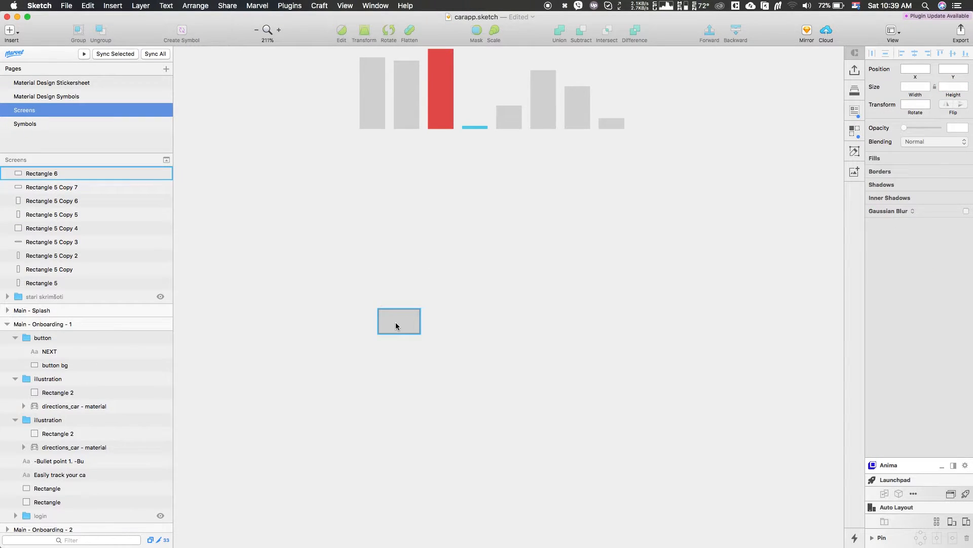
drag(396, 321, 467, 324)
key(super+d)
key(super+d)
key(super+d)
key(super+d)
key(super+d)
key(super+d)
key(super+d)
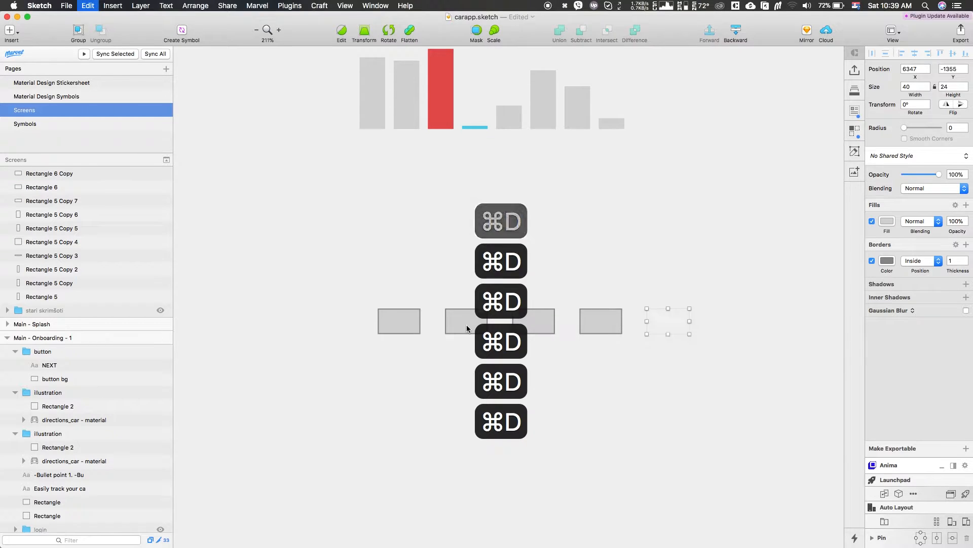
Select all nine rectangles and run the Random size plugin's Randomly size command on their Width
drag(321, 298, 700, 356)
click(284, 6)
mouse_move(355, 74)
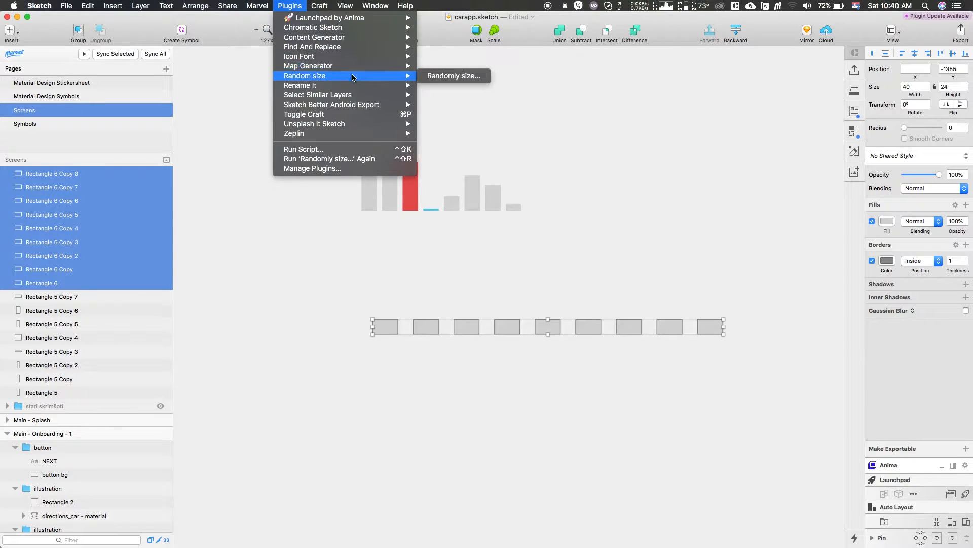
click(424, 75)
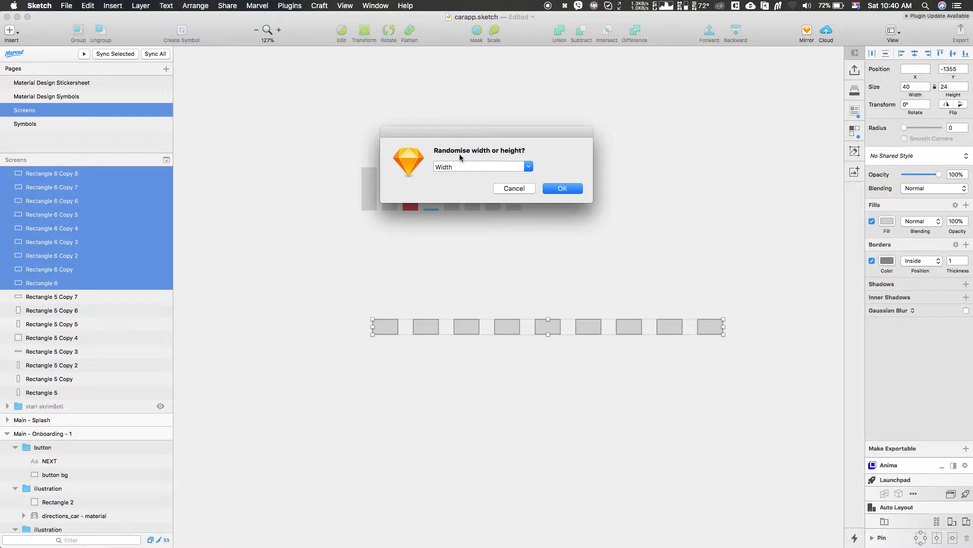
click(564, 188)
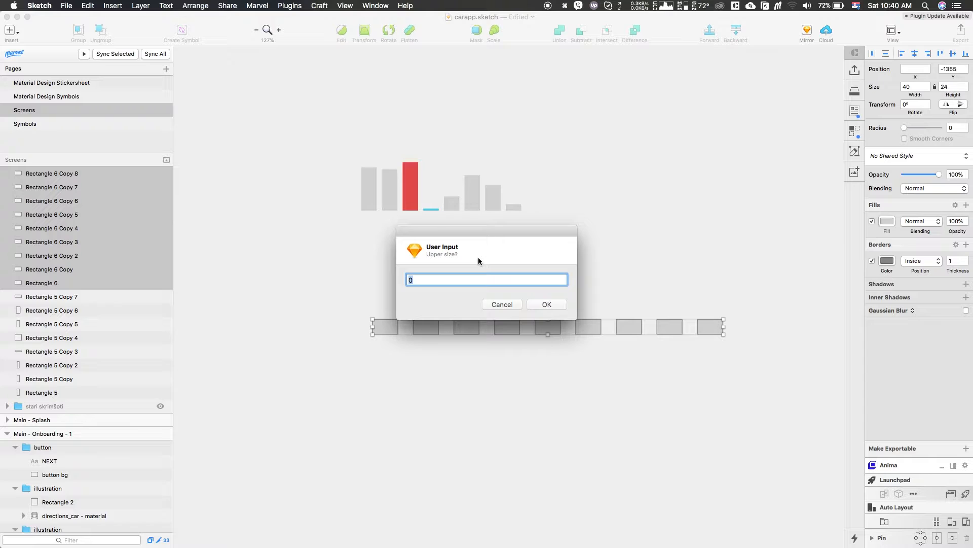
Enter 104 as the upper size and 16 as the lower size for the random widths
text(104)
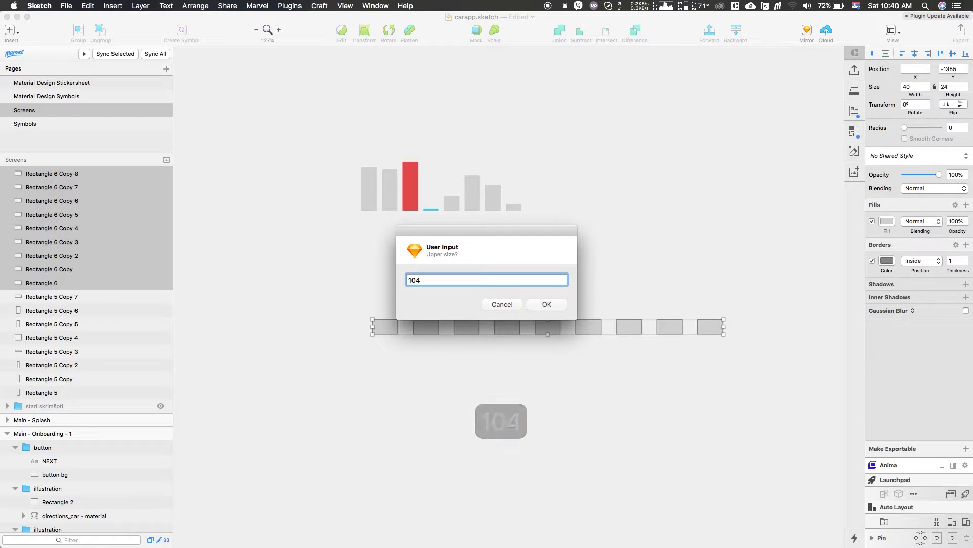
click(550, 303)
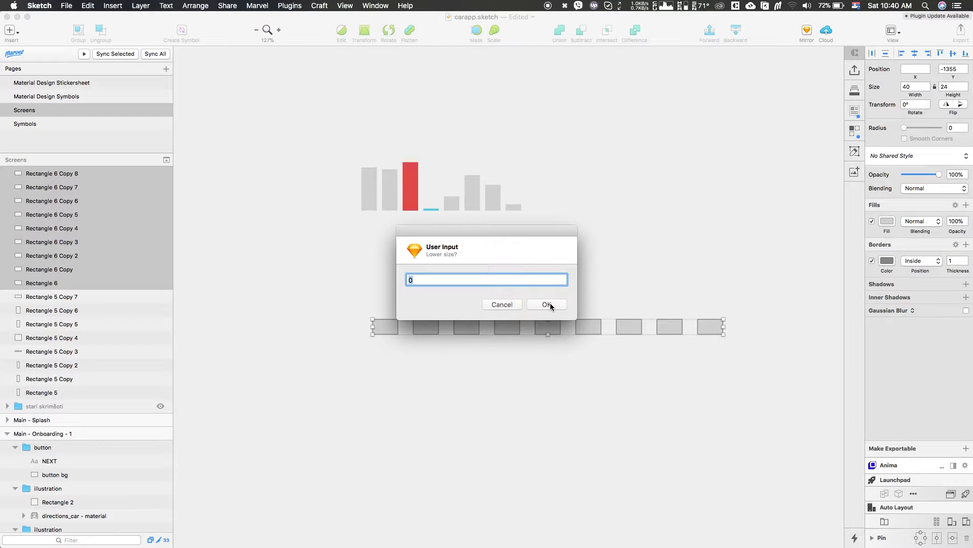
text(16)
click(549, 304)
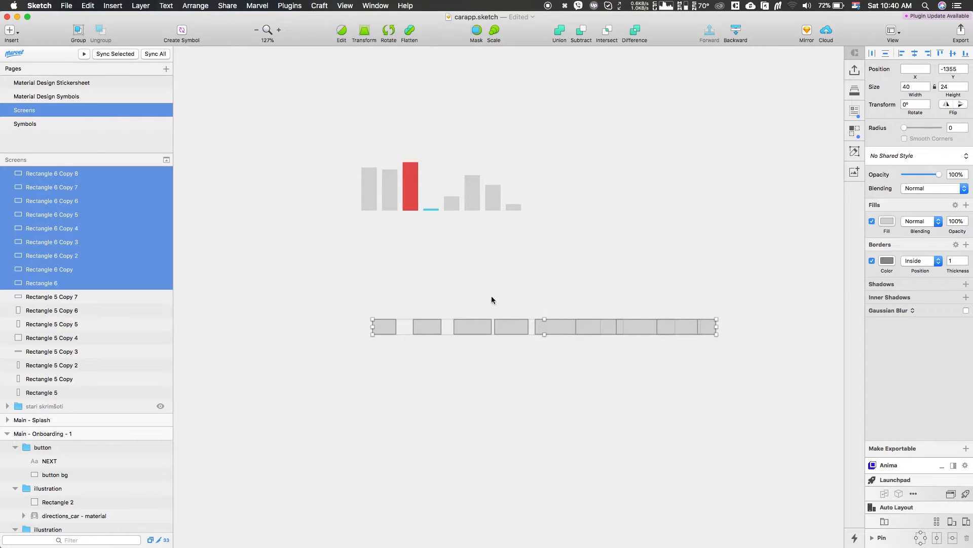
Select all the randomly sized rectangles and stack them horizontally with Auto Layout at a spacing of 8
click(511, 282)
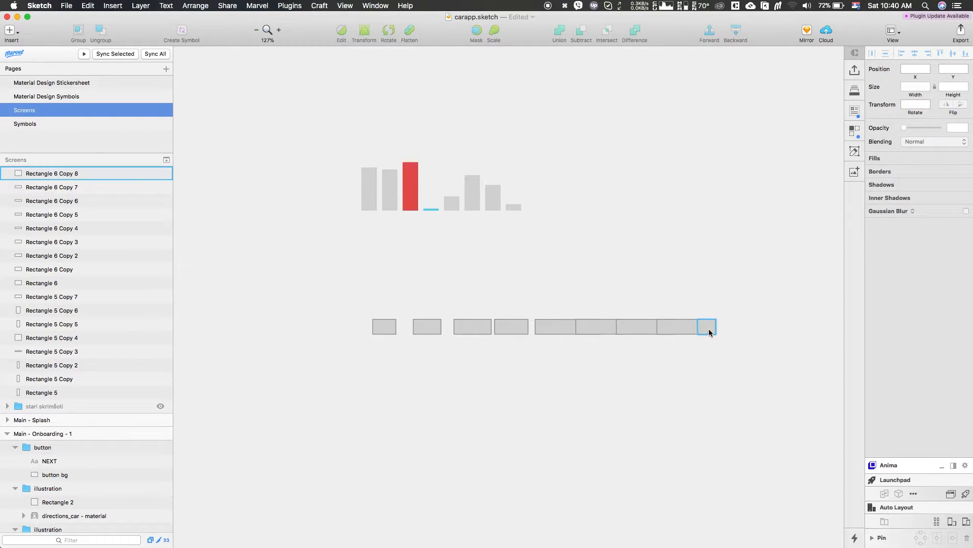
drag(708, 329, 716, 328)
click(681, 329)
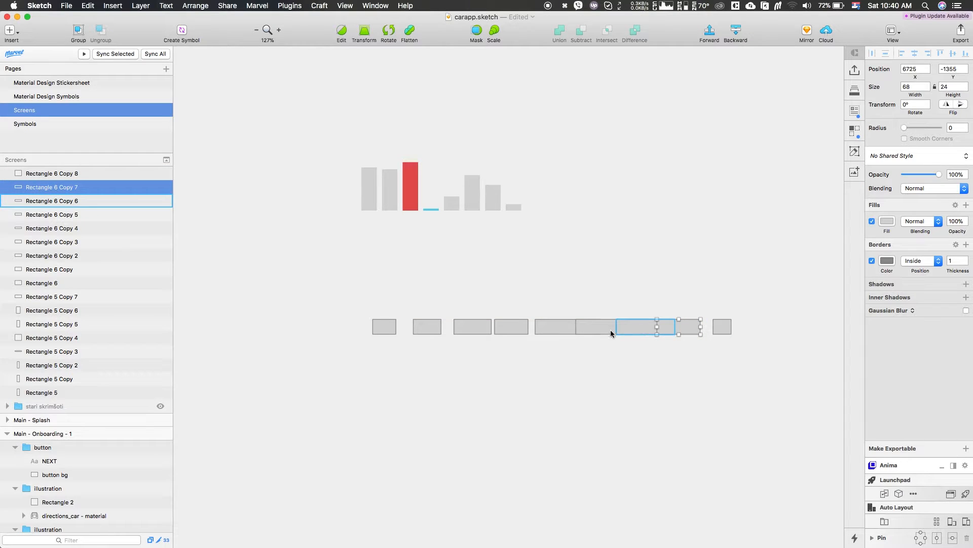
drag(356, 304, 357, 304)
drag(613, 345, 727, 348)
scroll(727, 349, right, 2)
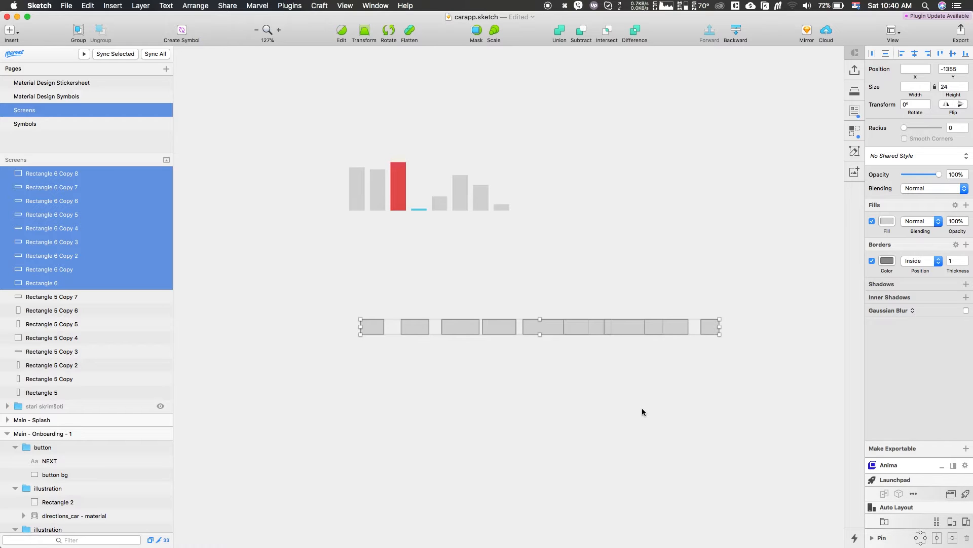
click(884, 521)
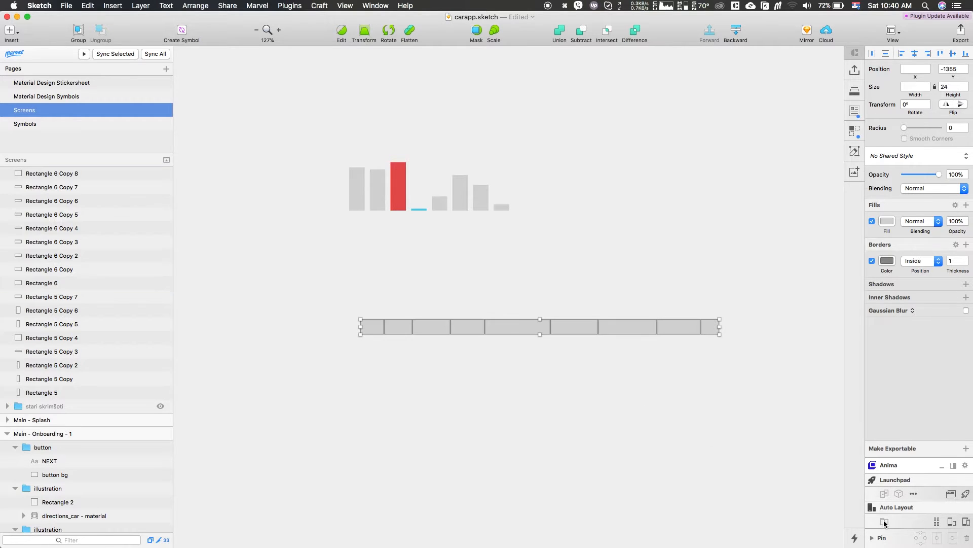
click(911, 471)
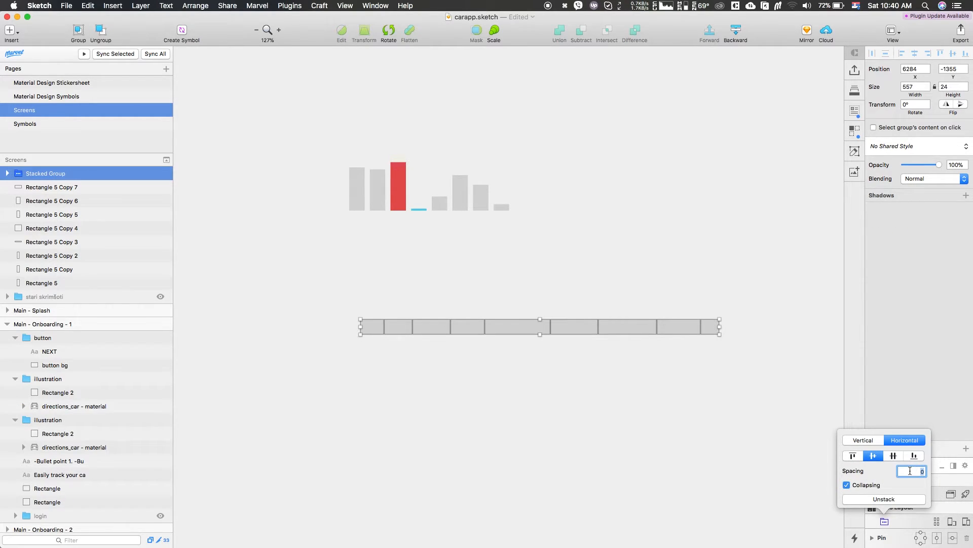
text(8)
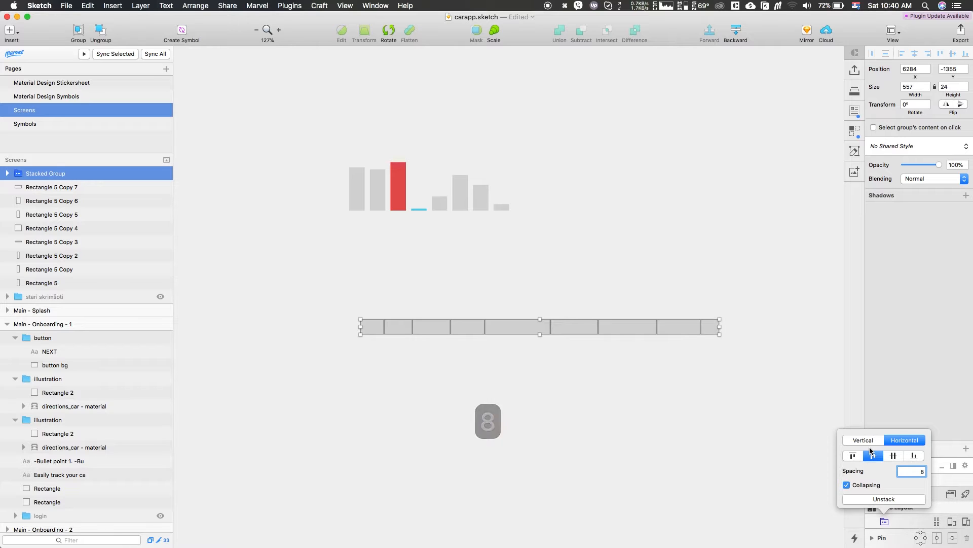
key(Return)
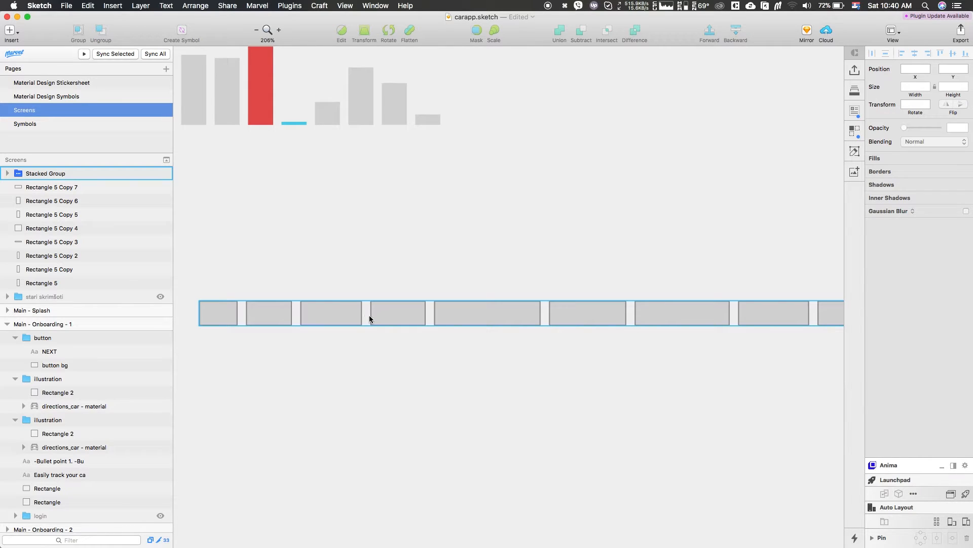
Compare the row with the Foursquare onboarding reference in the browser and return to Sketch
scroll(449, 318, right, 2)
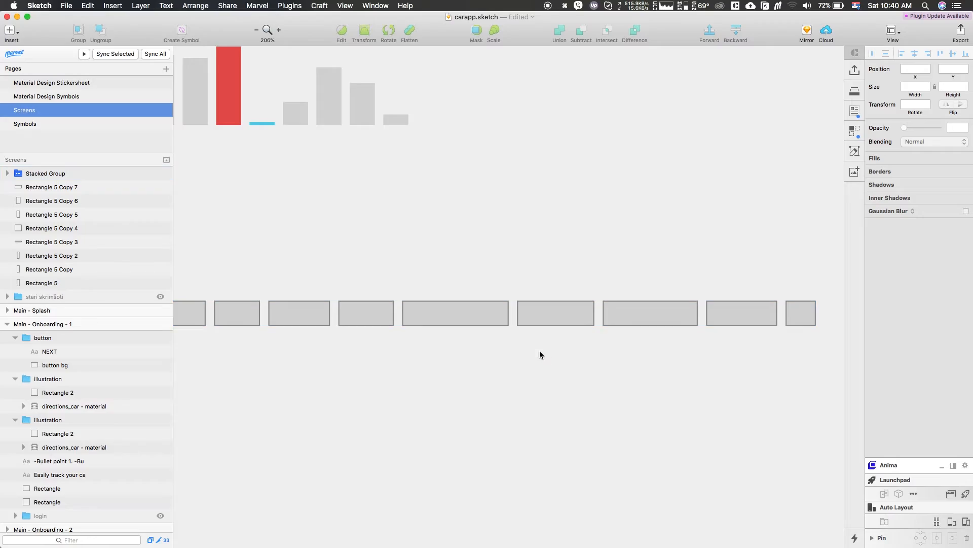
scroll(539, 352, down, 3)
key(ctrl+Up)
click(304, 264)
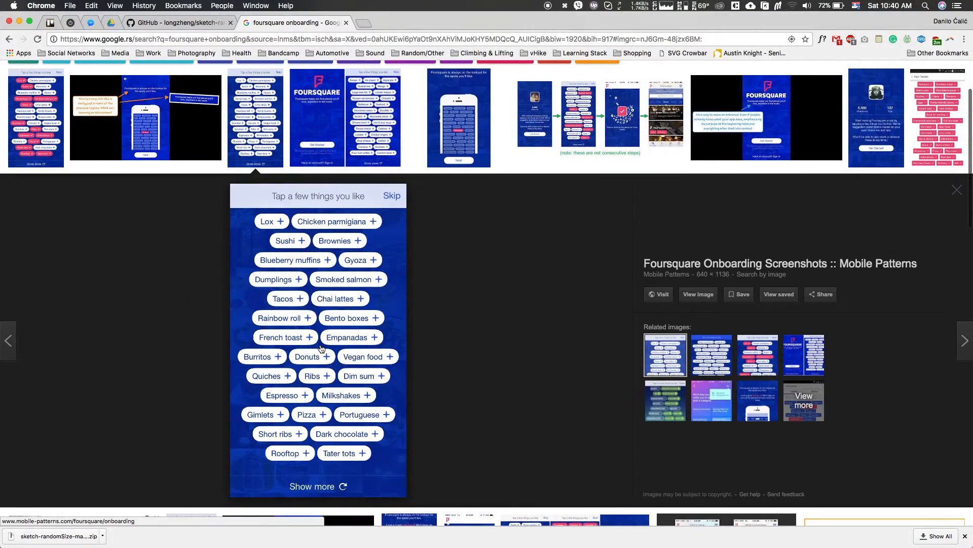
key(ctrl+Up)
click(399, 217)
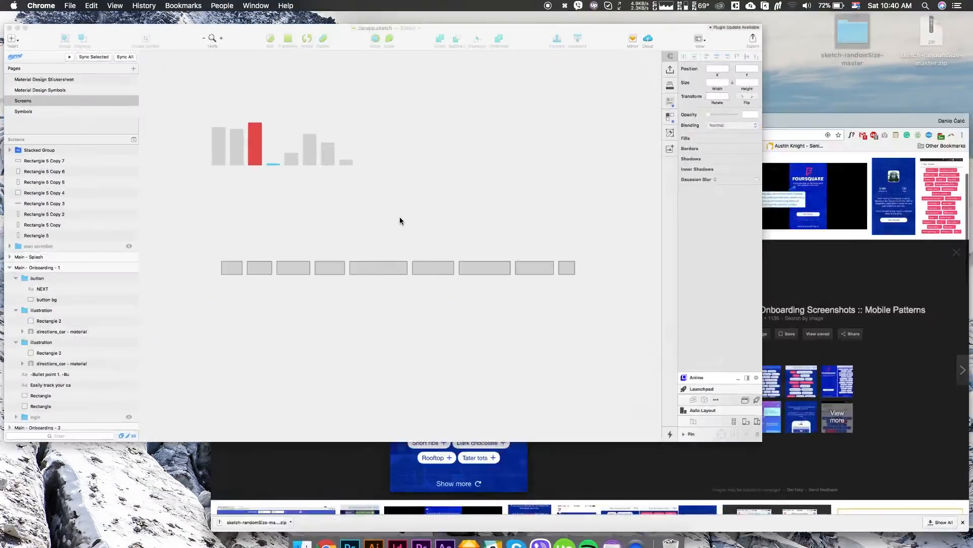